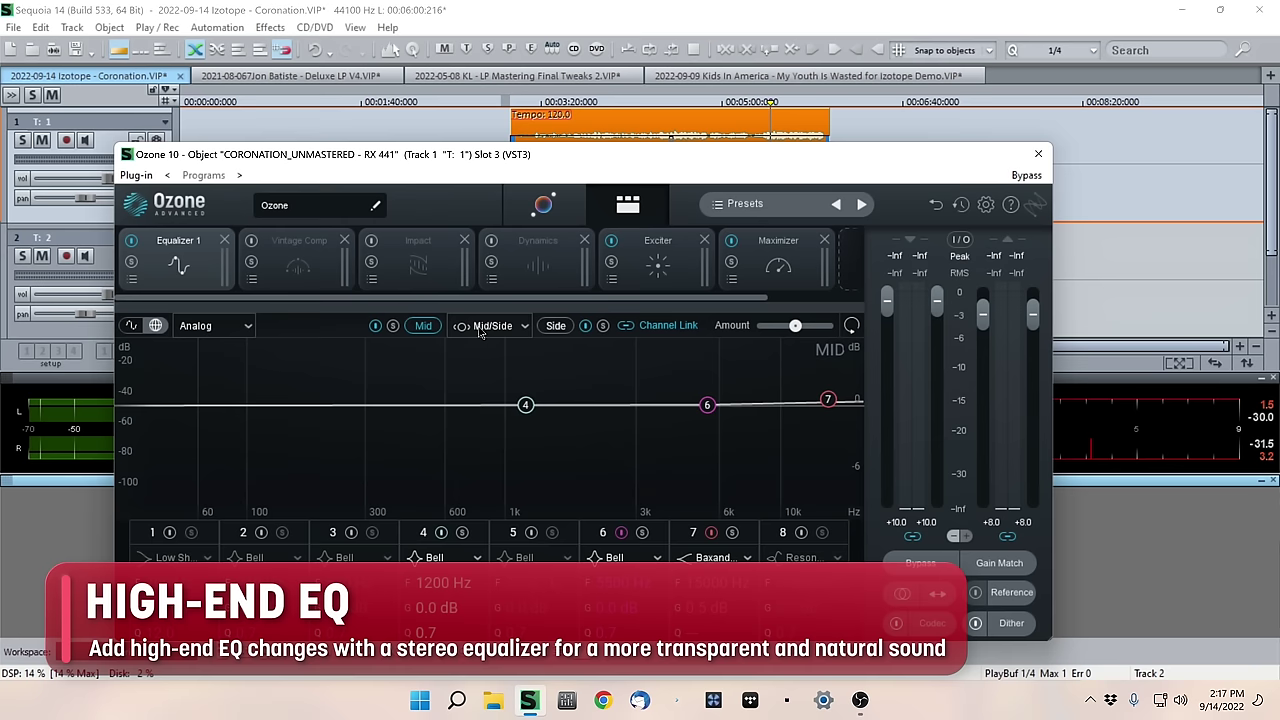
# - Move band 4 of the Mid equalizer to 1725 Hz, and try a 5.0 dB boost before resetting its gain to 0.0 dB
pyautogui.click(489, 326)
pyautogui.click(485, 347)
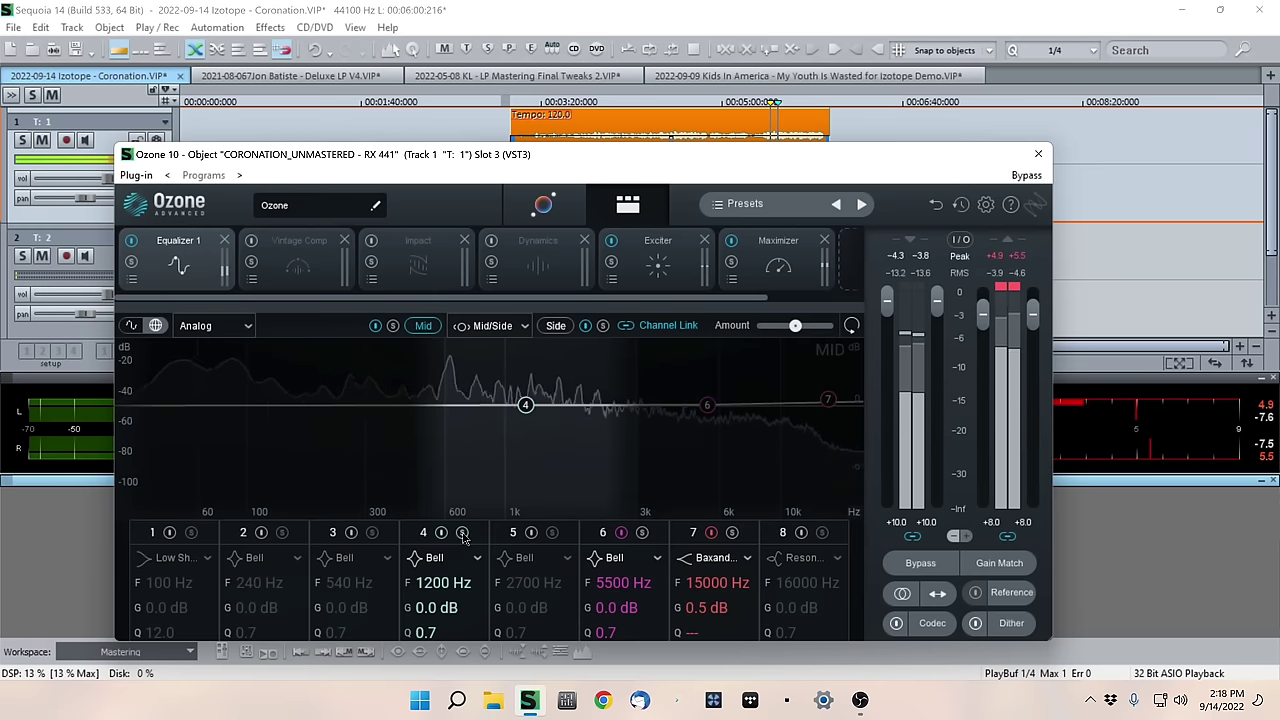
pyautogui.moveTo(525, 405); pyautogui.dragTo(577, 405)
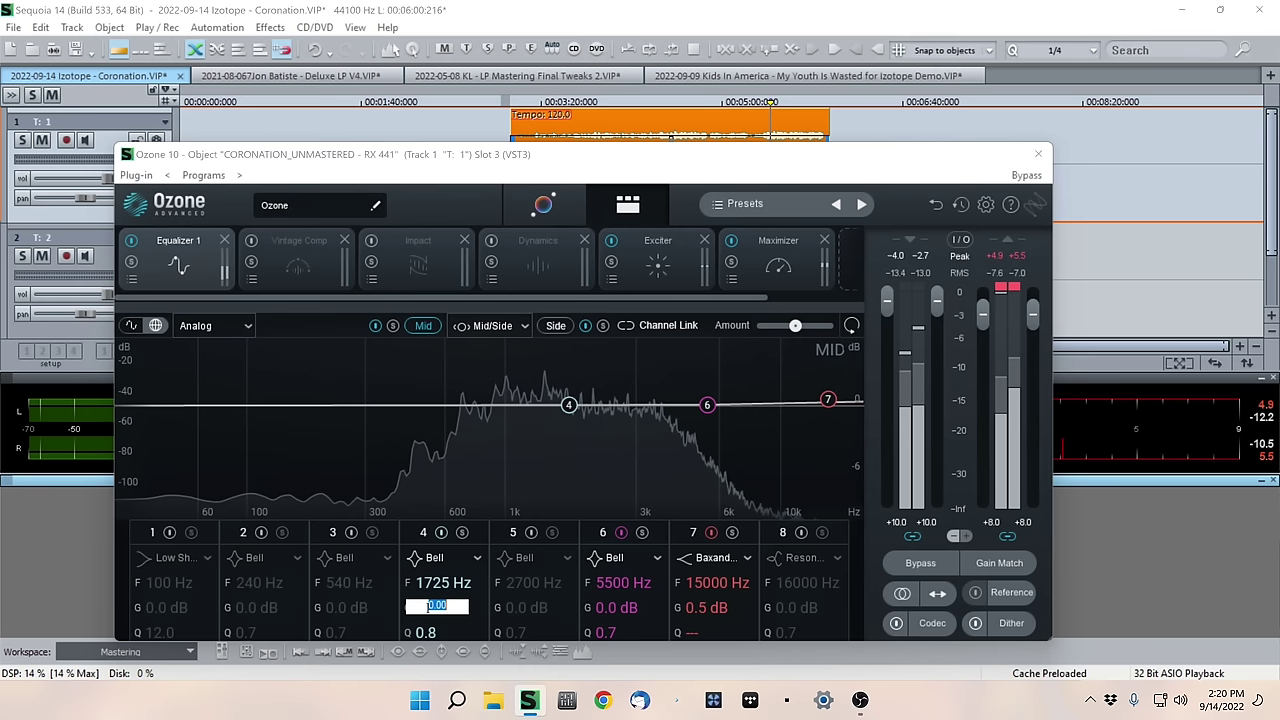
pyautogui.moveTo(431, 627); pyautogui.dragTo(430, 617)
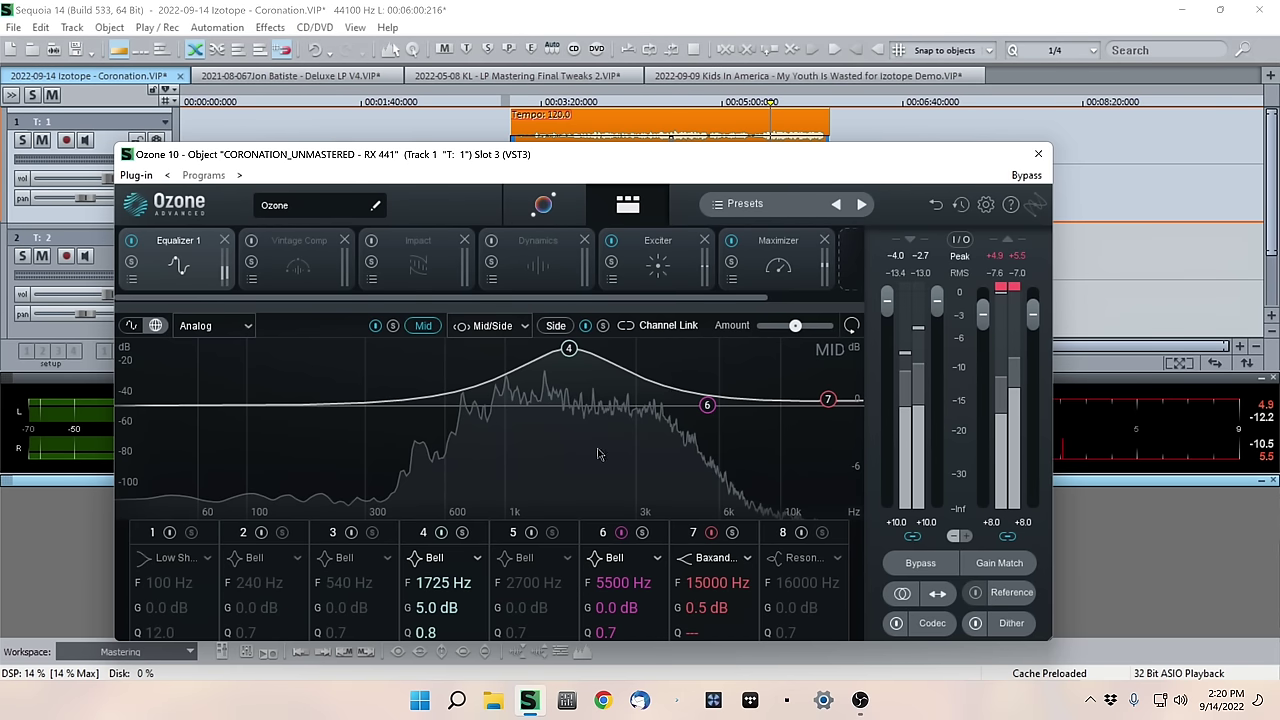
pyautogui.moveTo(433, 645); pyautogui.dragTo(434, 626)
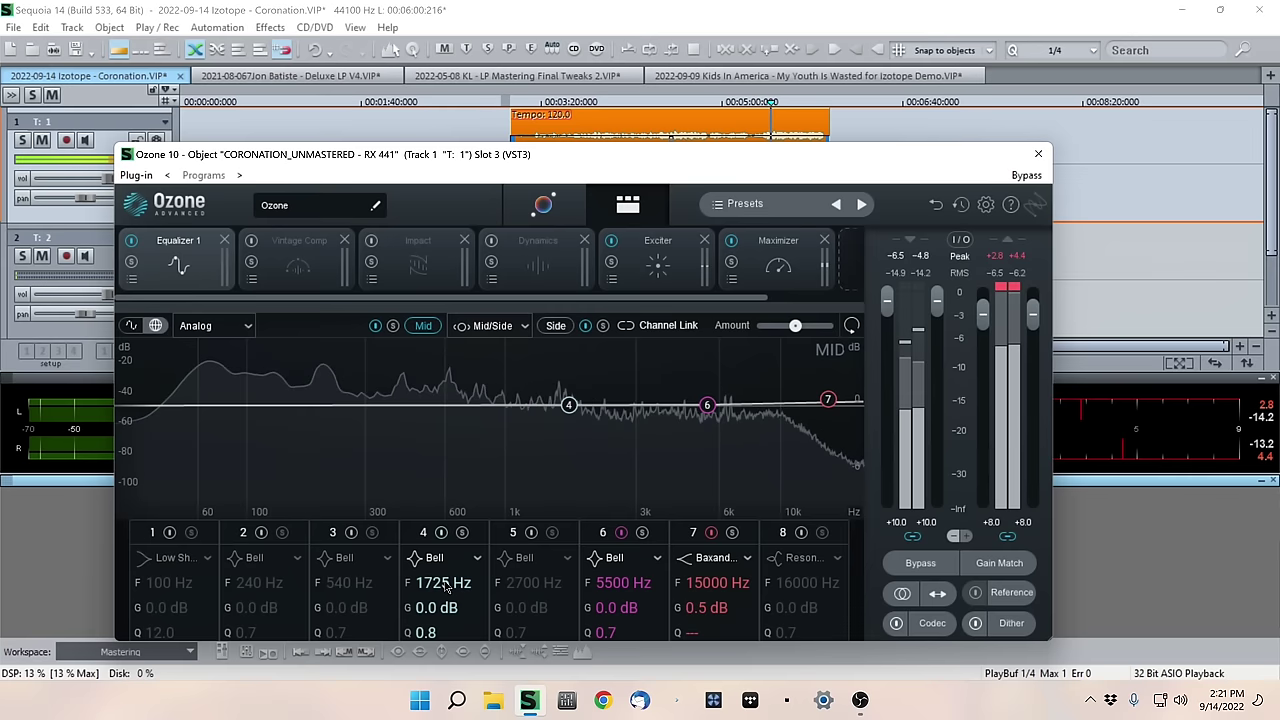
# - Tune Mid band 4 to 1848 Hz while soloing it on and off, and raise its gain to 1.0 dB
pyautogui.click(462, 533)
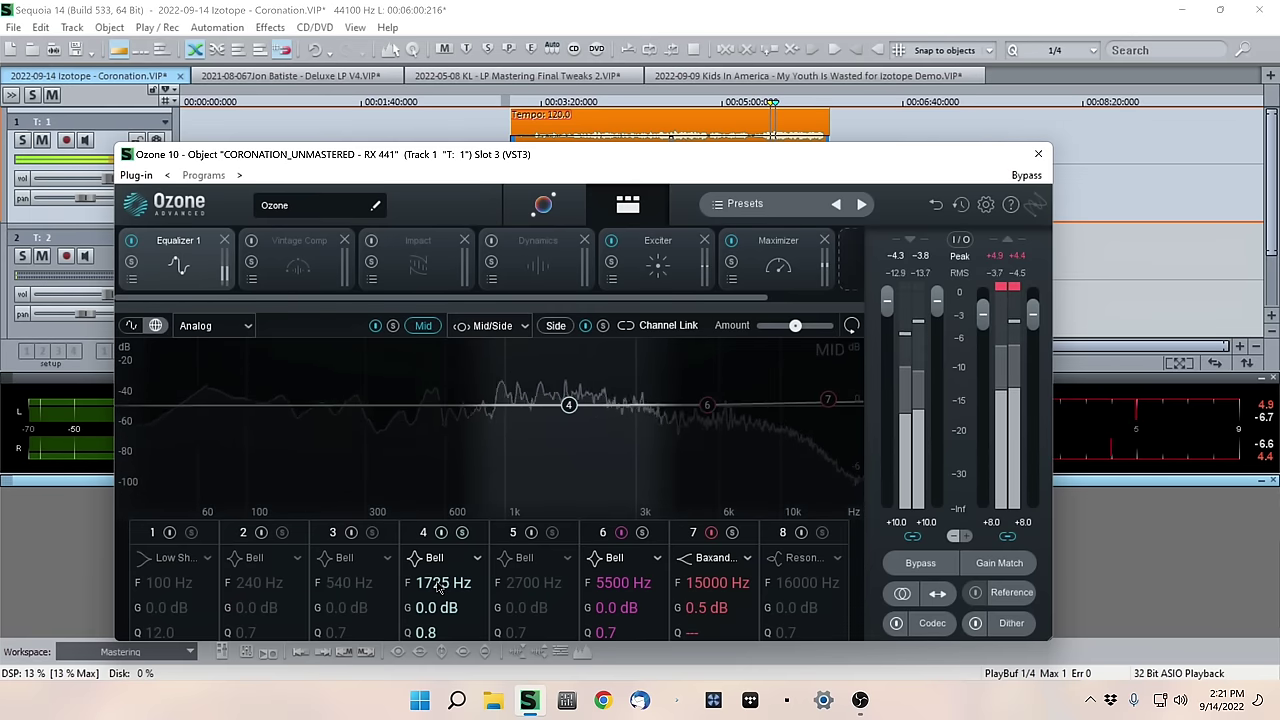
pyautogui.scroll(3, 437, 583)
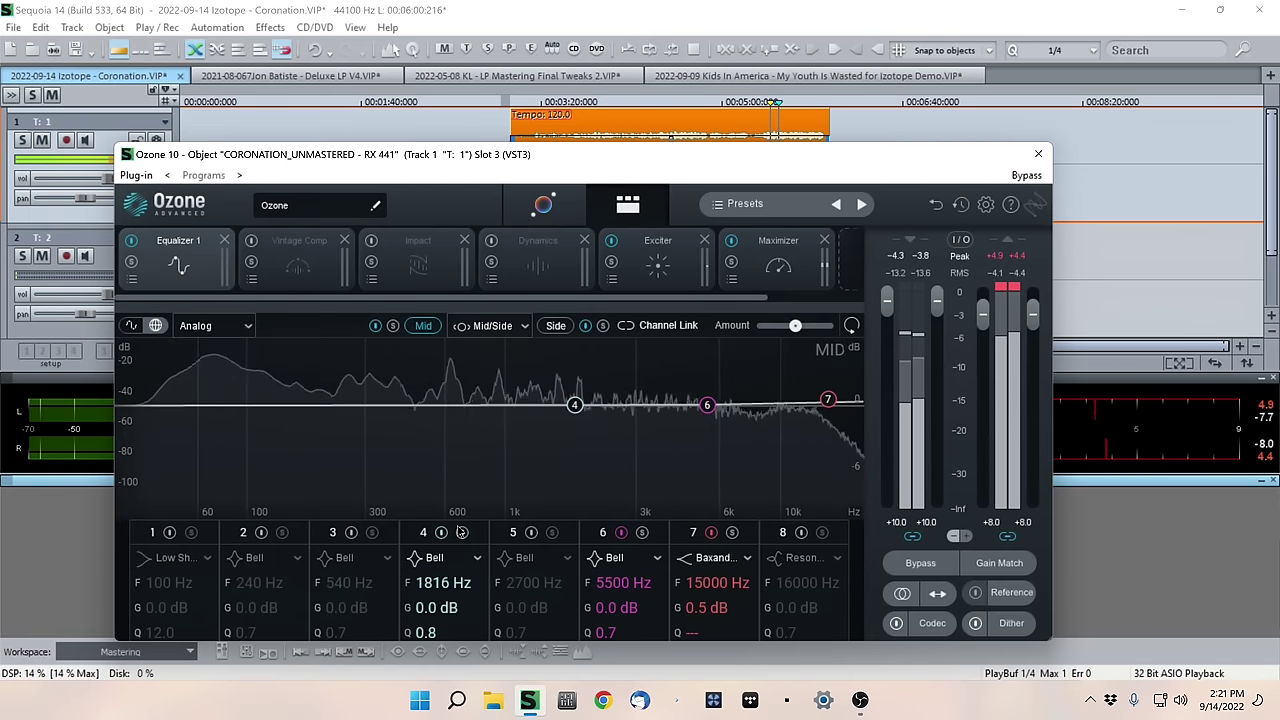
pyautogui.click(462, 533)
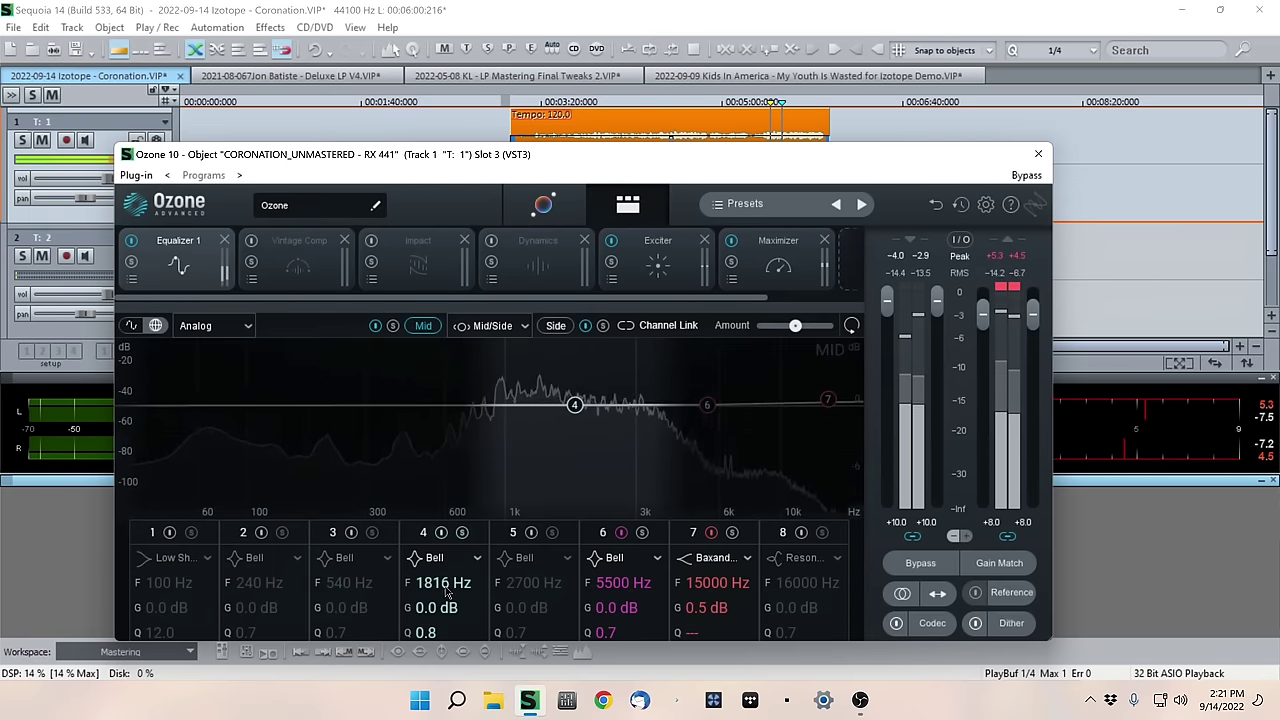
pyautogui.scroll(-1, 446, 592)
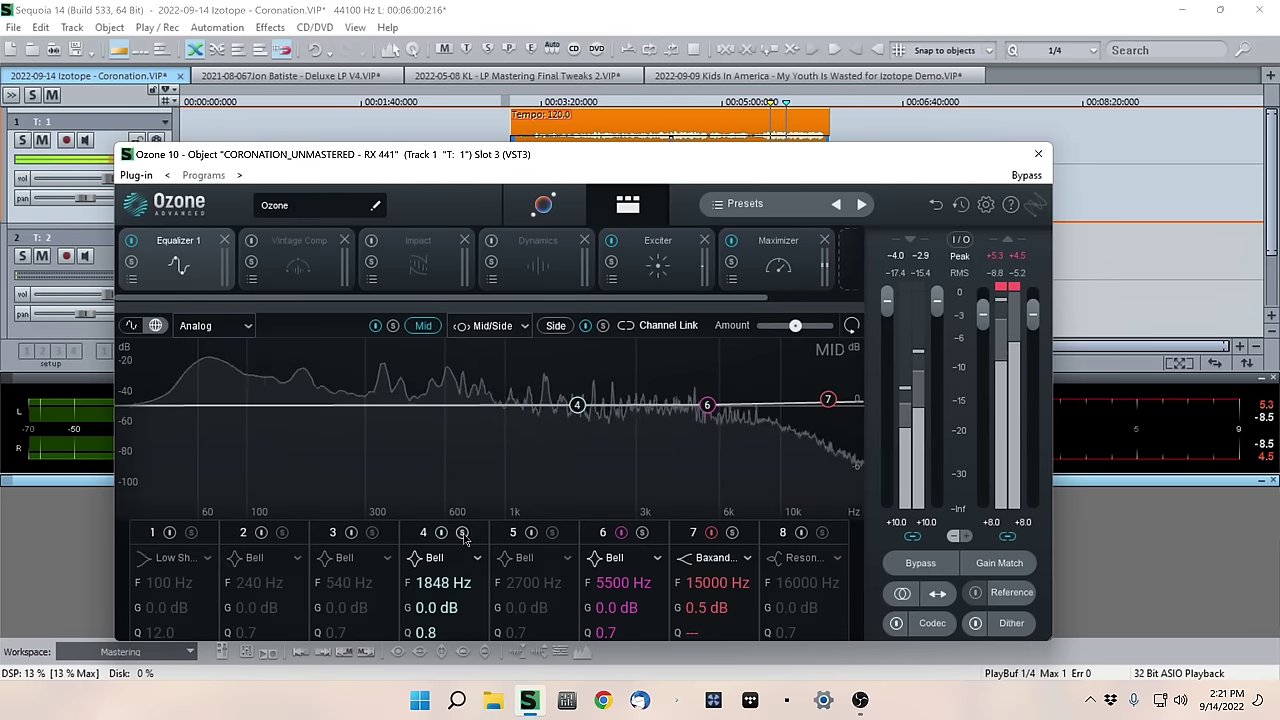
pyautogui.click(462, 533)
pyautogui.click(462, 533)
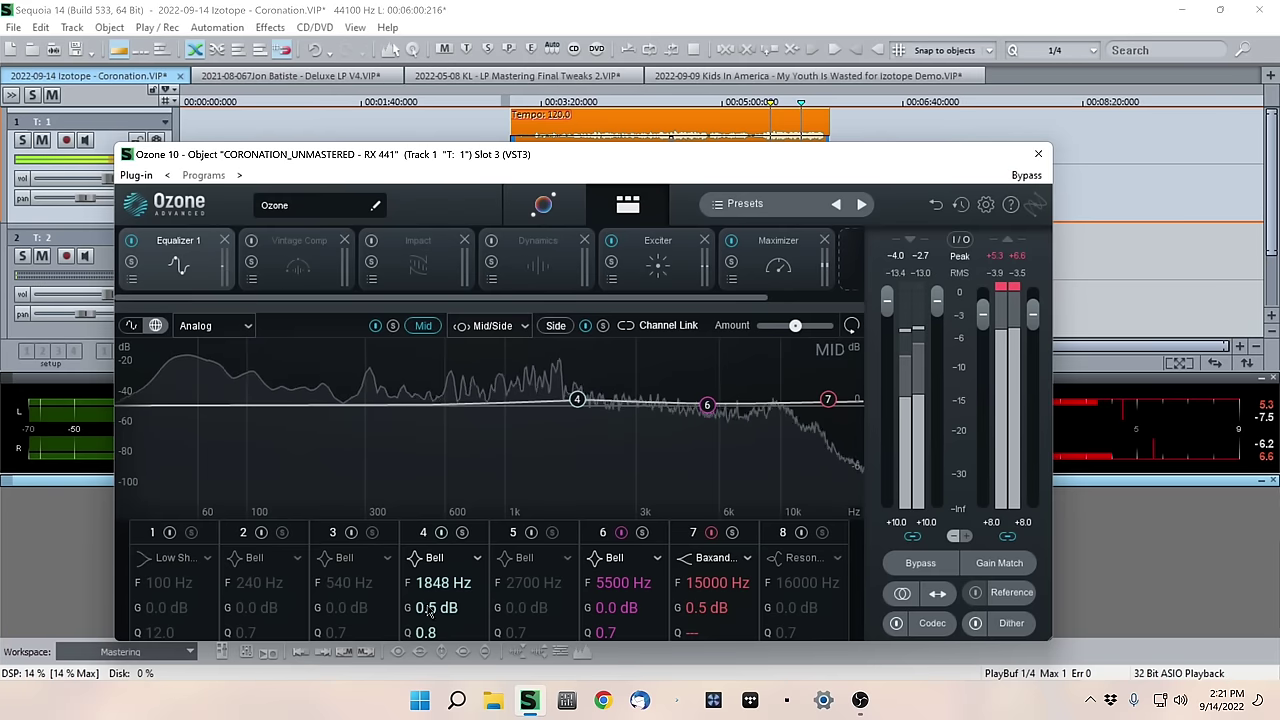
pyautogui.moveTo(431, 614); pyautogui.dragTo(435, 600)
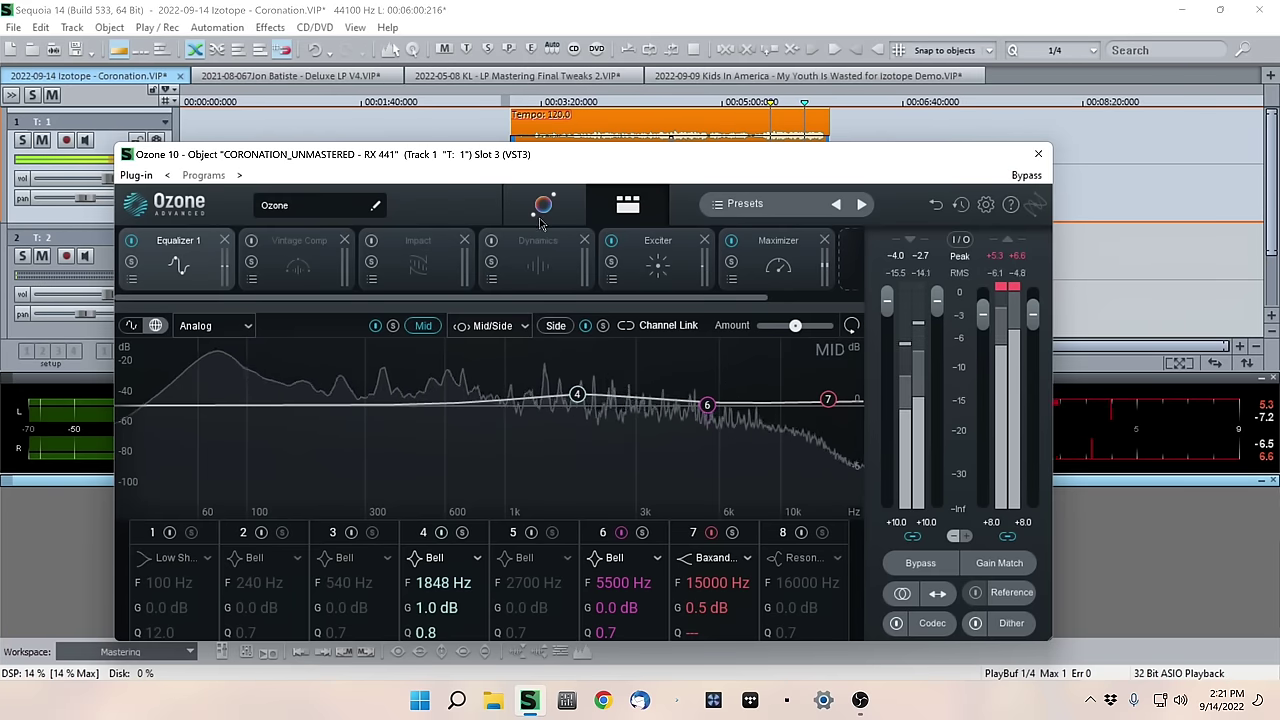
pyautogui.click(762, 118)
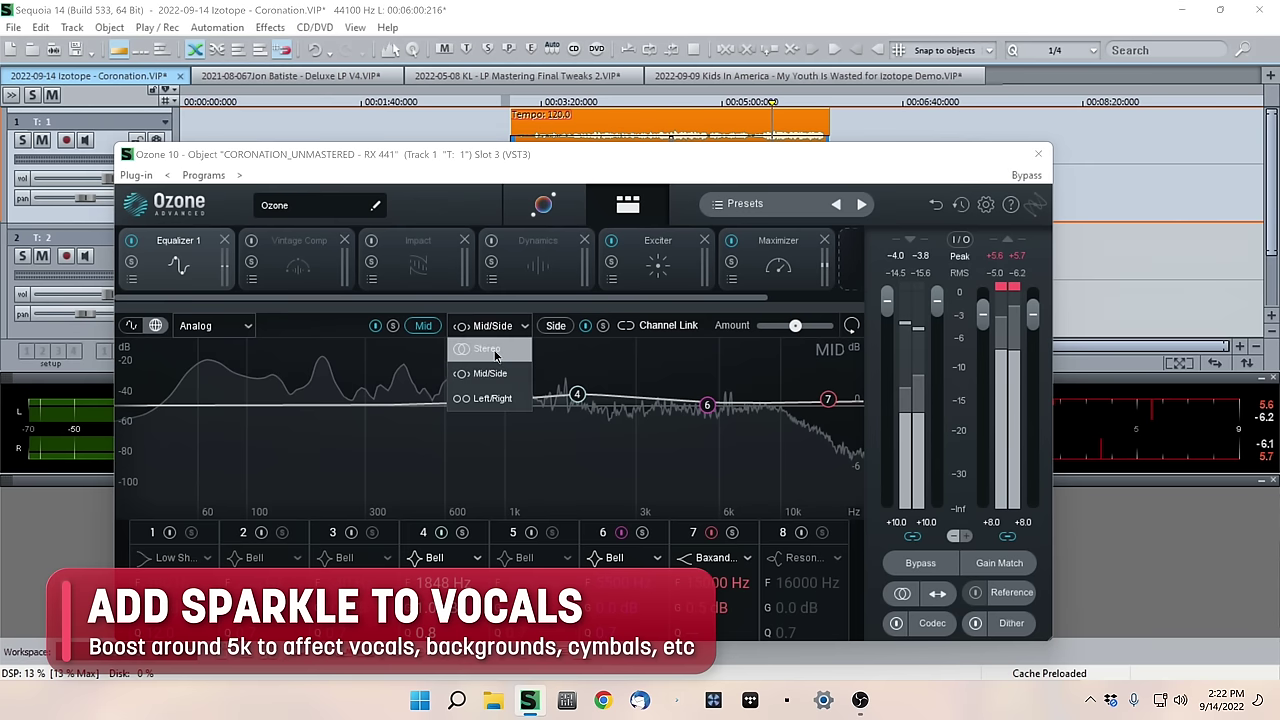
# - Switch the equalizer to Stereo processing and set band 6 to 5222 Hz with a 0.6 dB gain
pyautogui.click(494, 356)
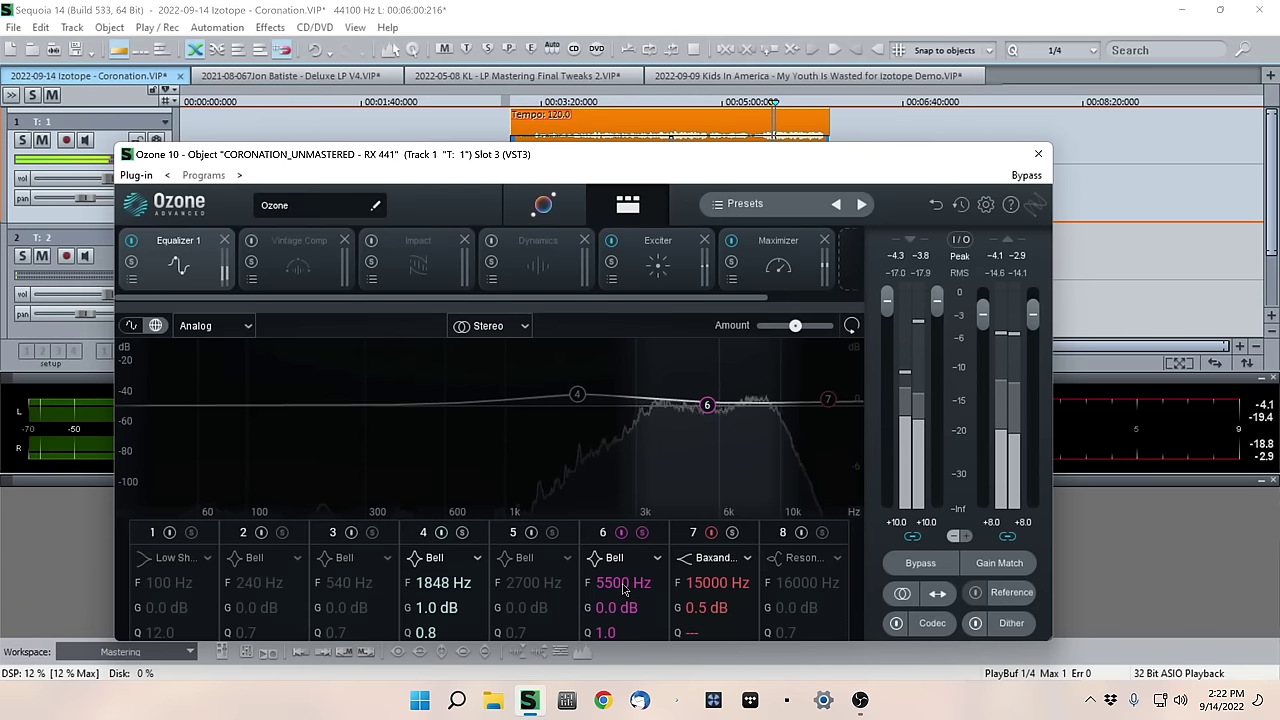
pyautogui.scroll(-2, 625, 590)
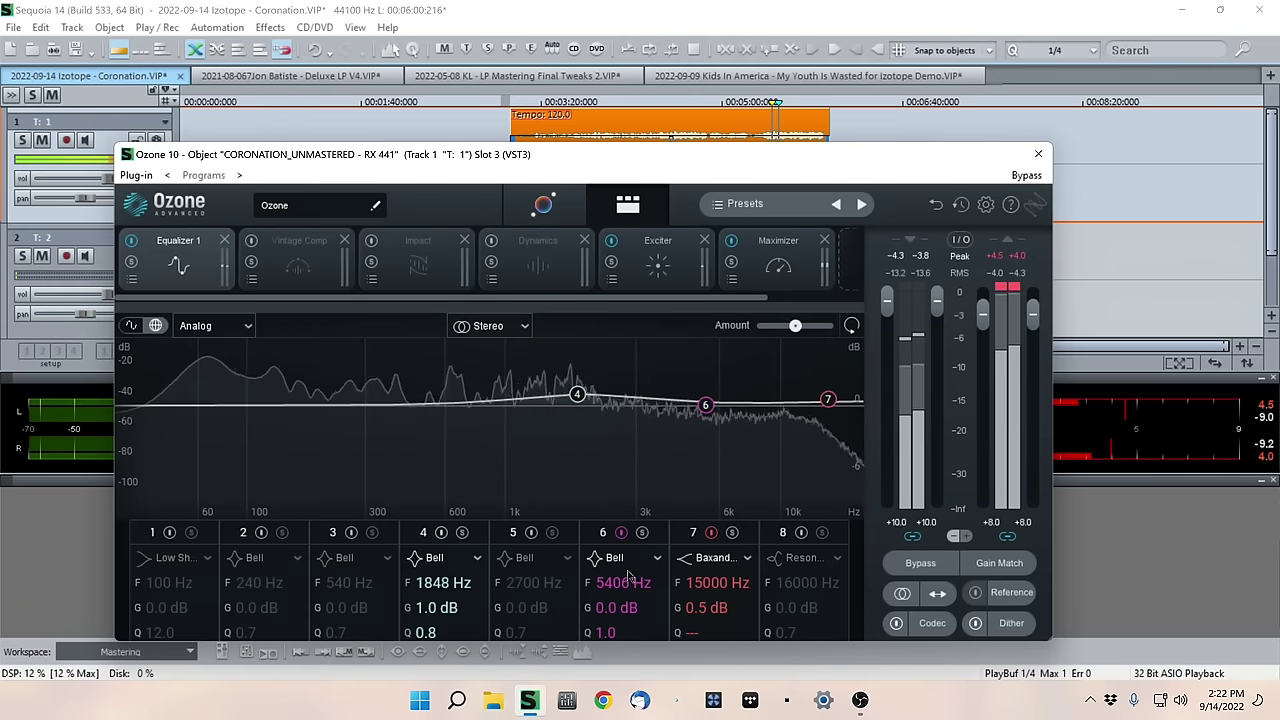
pyautogui.scroll(-1, 621, 588)
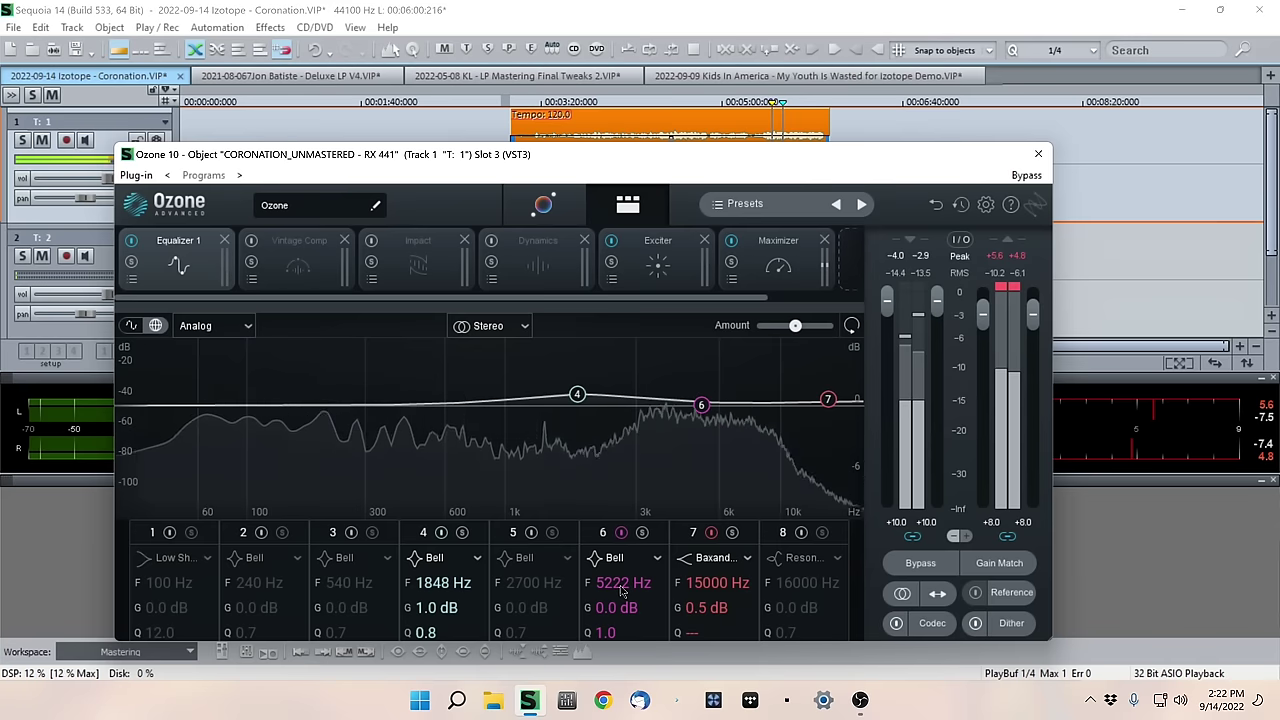
pyautogui.scroll(2, 603, 608)
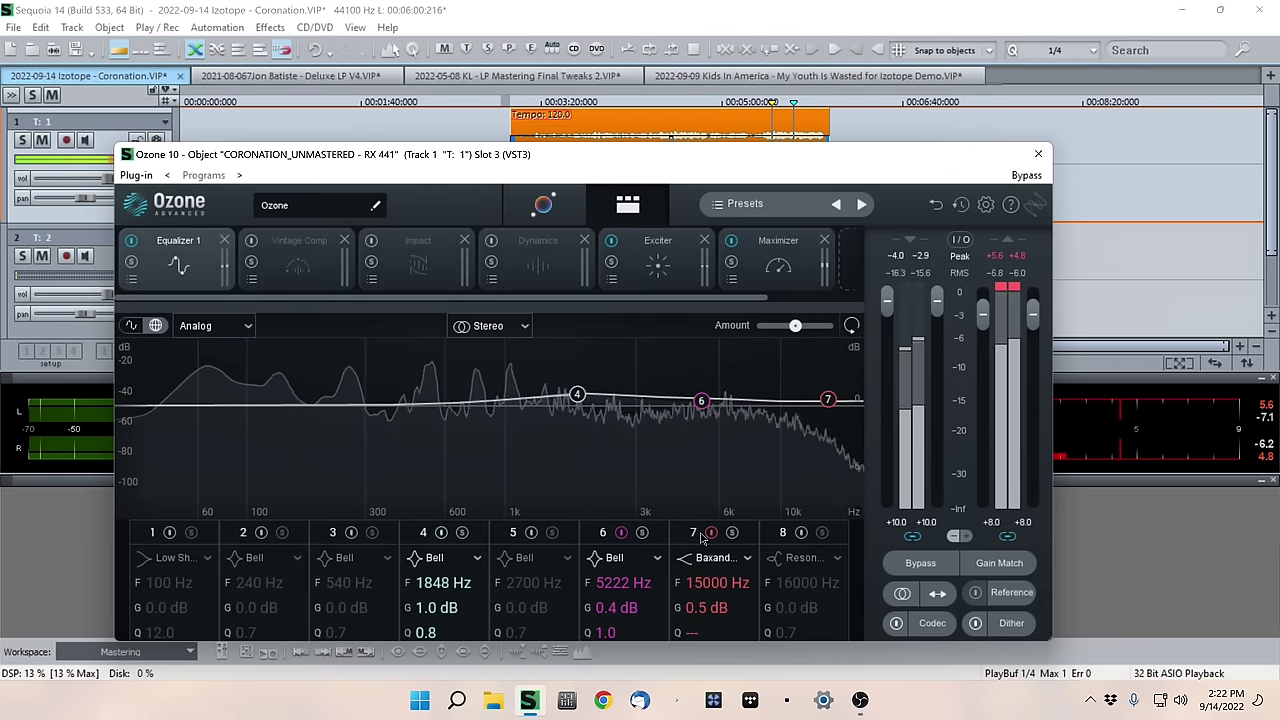
pyautogui.write('0.6')
pyautogui.press('Return')
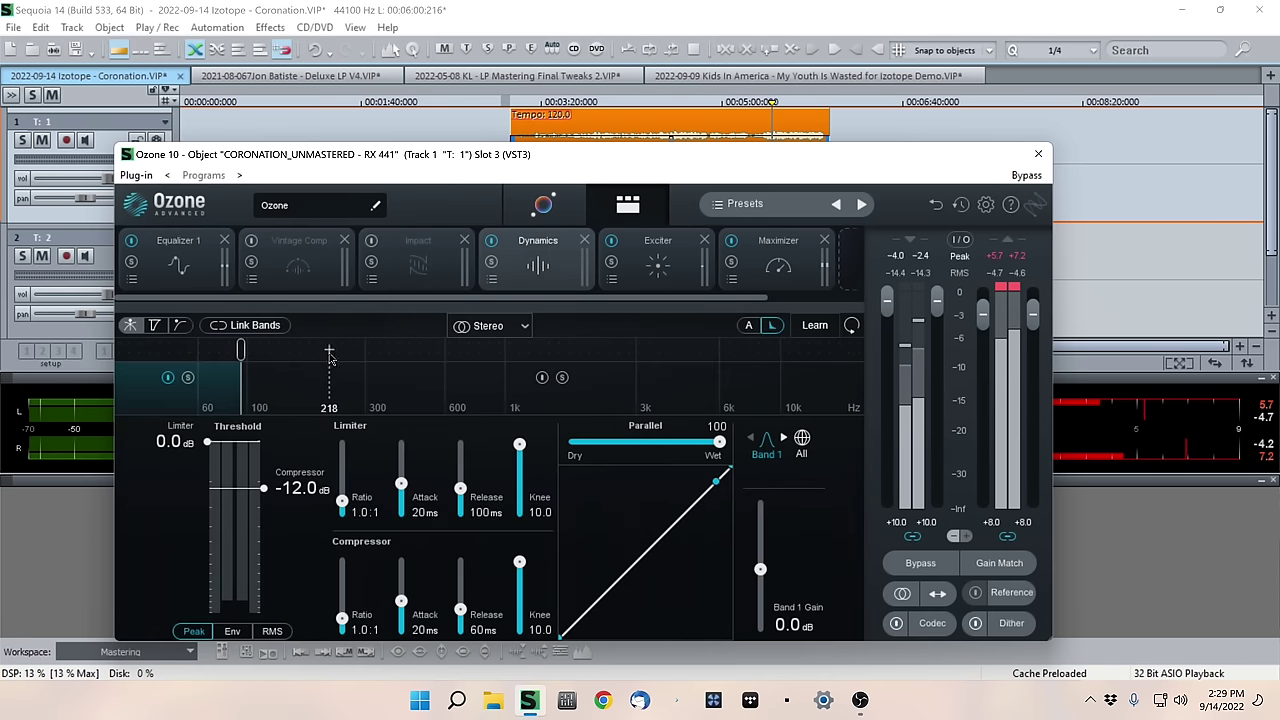
# - Lower the first Dynamics crossover, add a second one at 203 Hz, and set band 3's limiter ratio to 1.0:1
pyautogui.moveTo(240, 350); pyautogui.dragTo(222, 360)
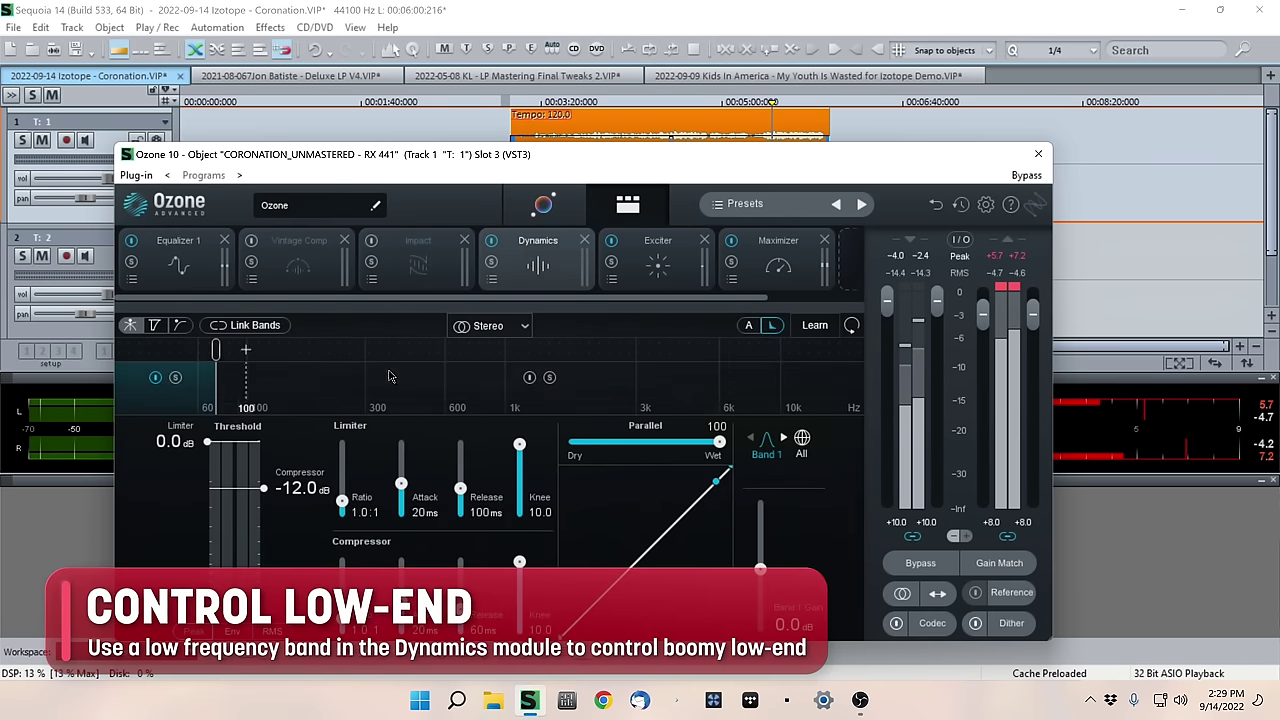
pyautogui.click(321, 347)
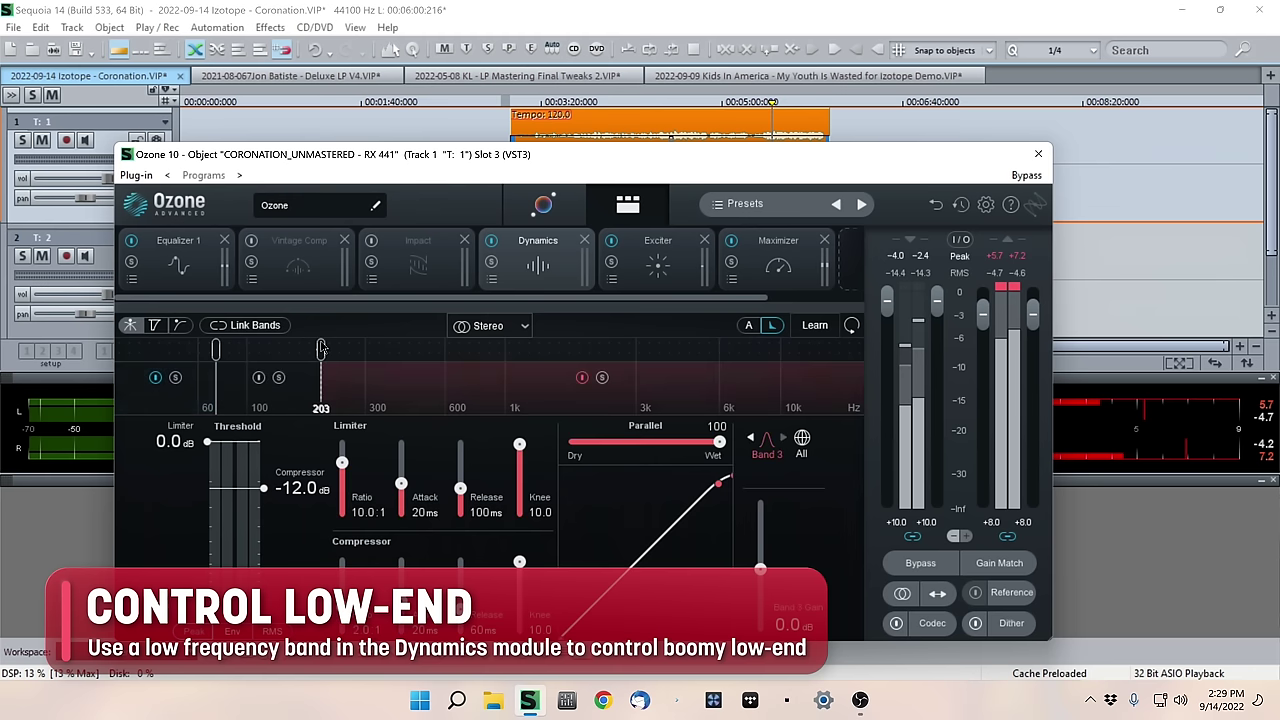
pyautogui.doubleClick(367, 512)
pyautogui.write('1')
pyautogui.press('Return')
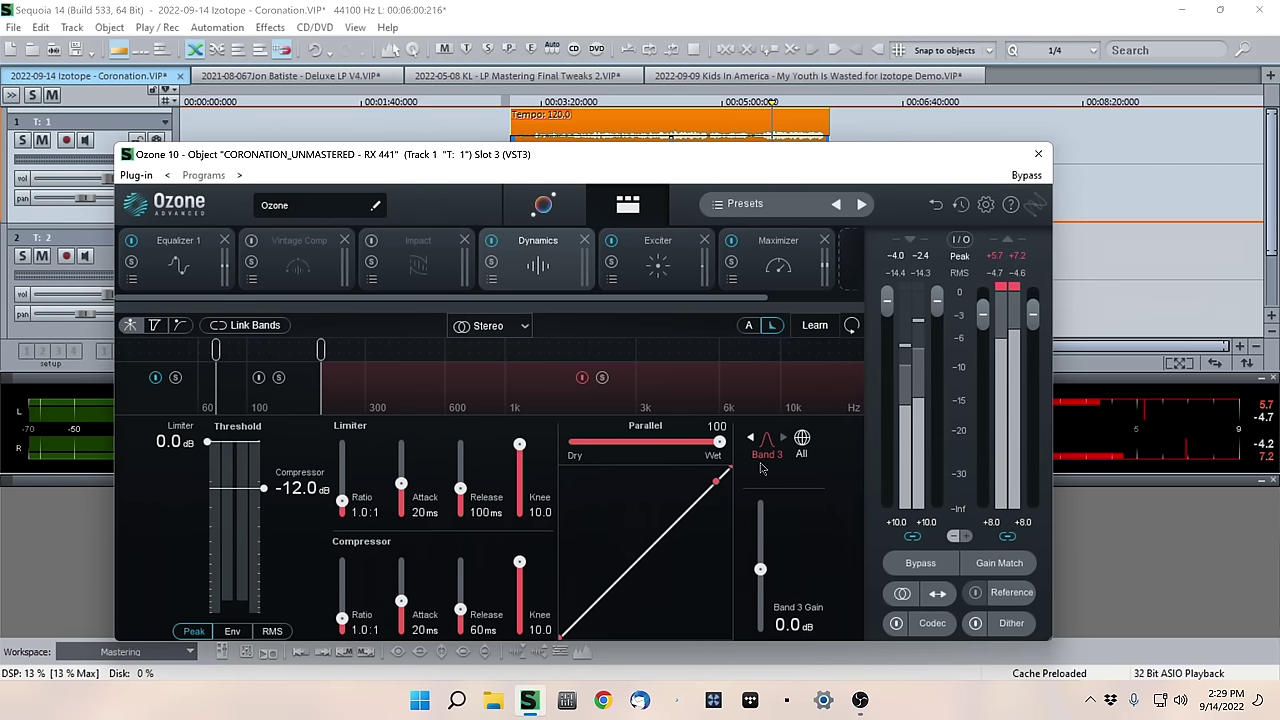
# - Bypass Dynamics band 3 and shift the crossover between bands 1 and 2 slightly lower
pyautogui.click(583, 378)
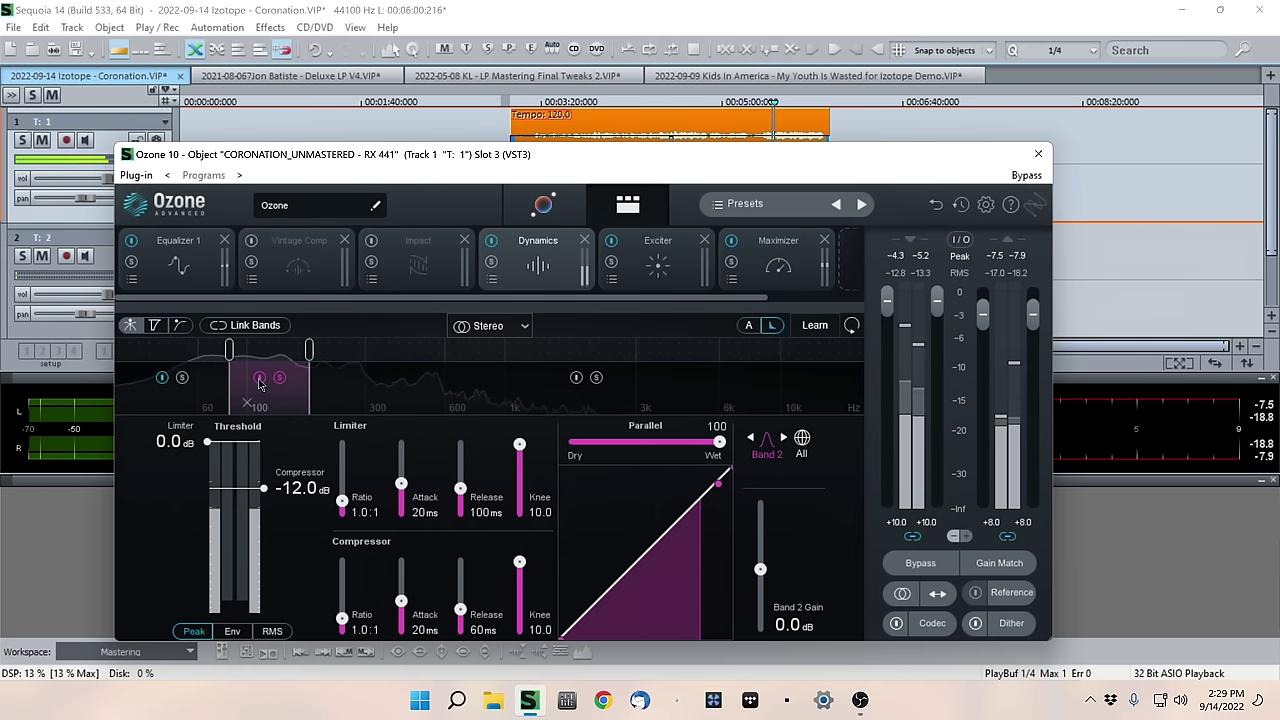
pyautogui.moveTo(228, 362)
pyautogui.moveTo(228, 360); pyautogui.dragTo(222, 360)
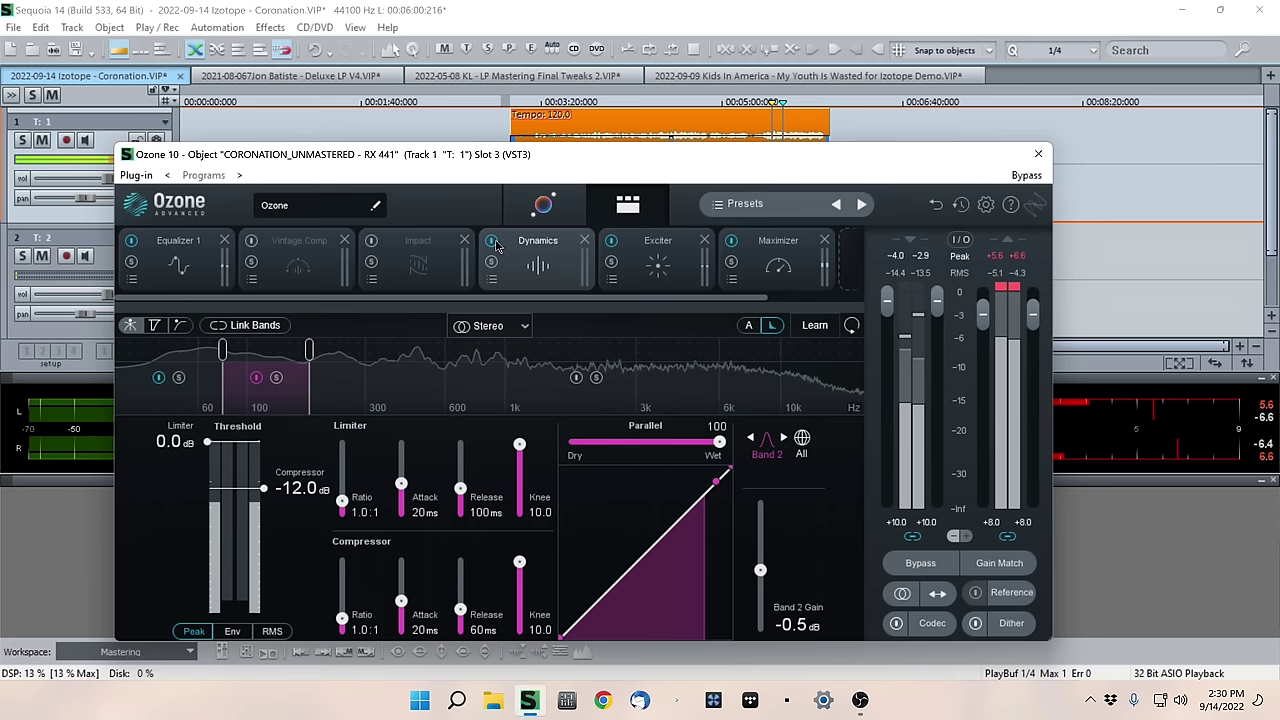
# - Compare the master with the Dynamics module on and off while setting the Band 2 Gain to -1.0 dB
pyautogui.click(492, 242)
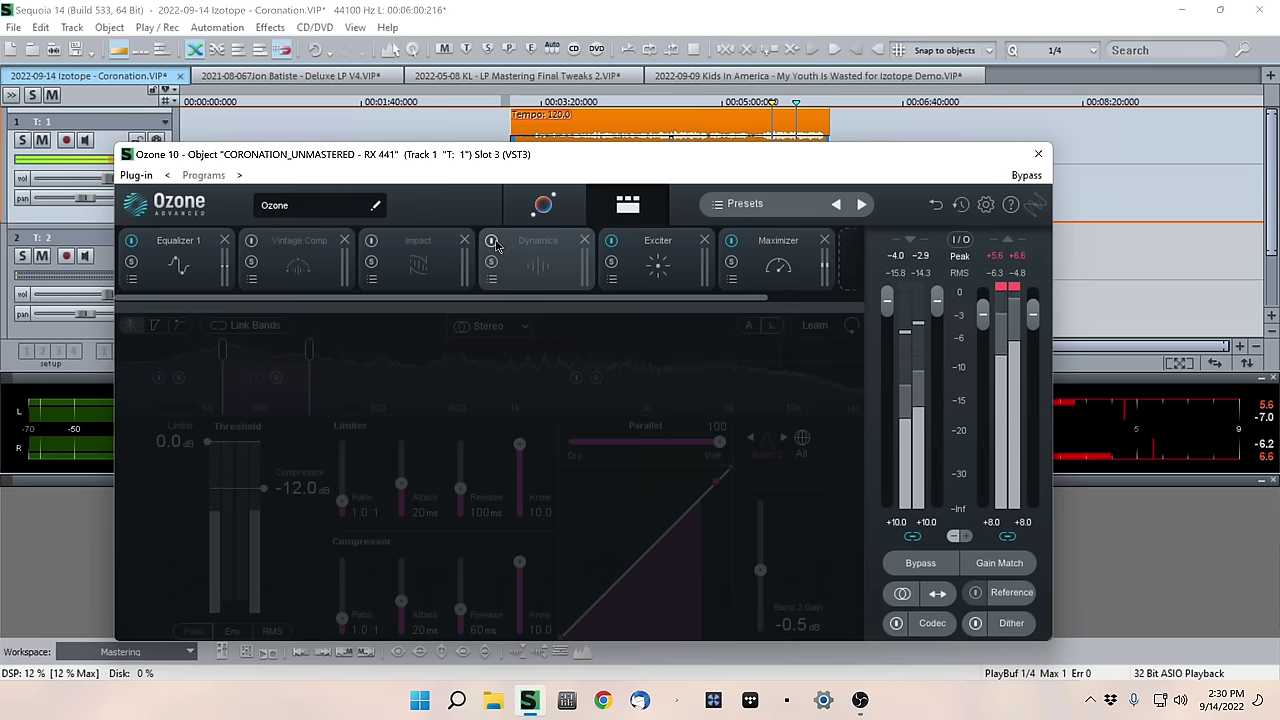
pyautogui.click(494, 243)
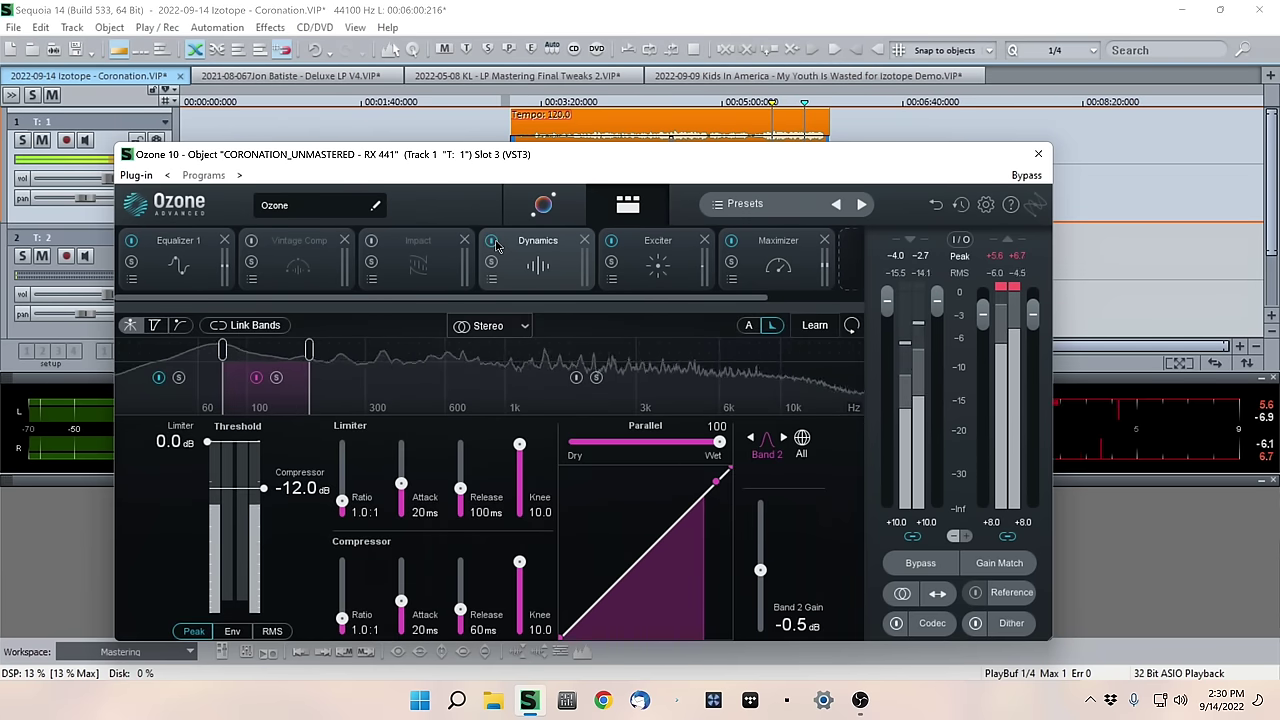
pyautogui.click(493, 243)
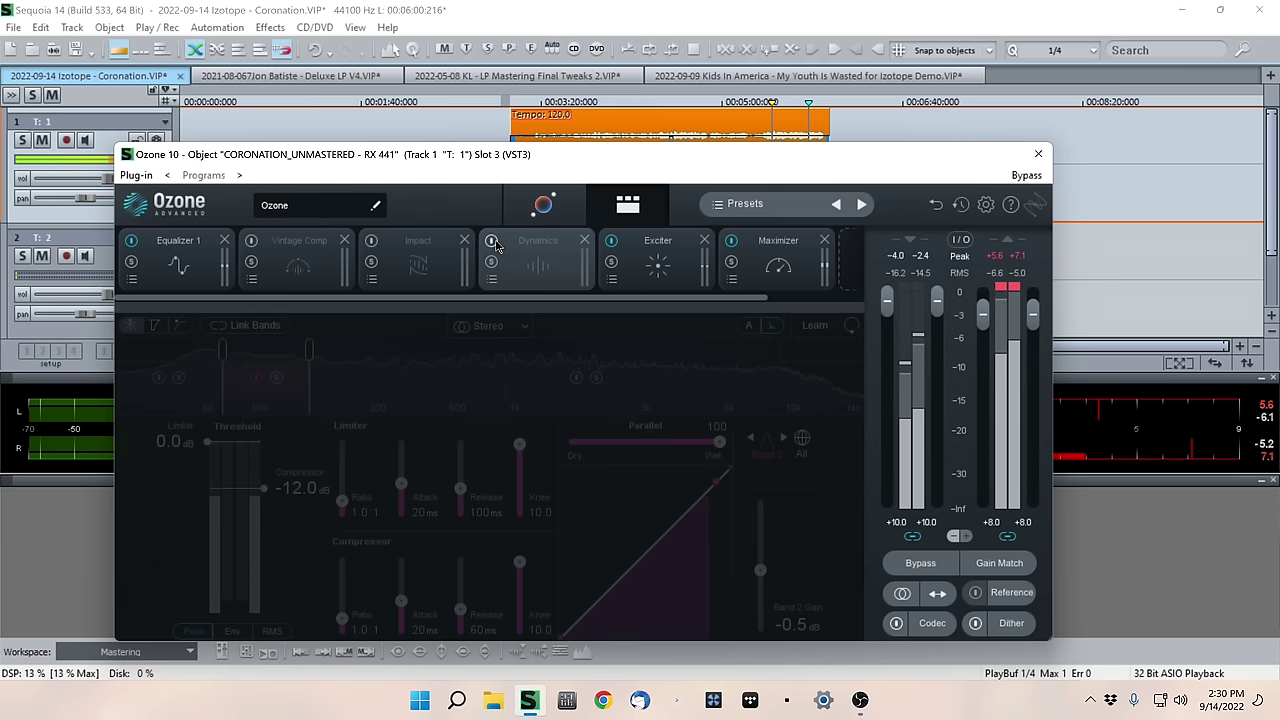
pyautogui.click(493, 243)
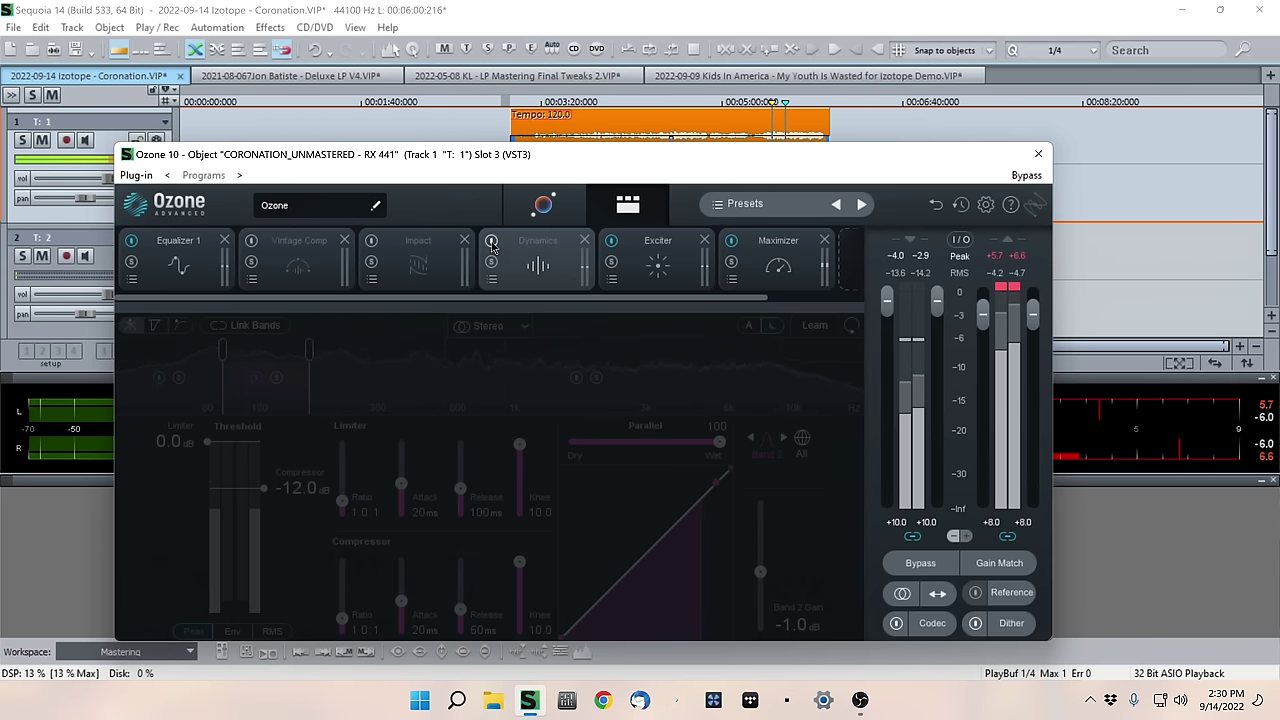
pyautogui.click(491, 244)
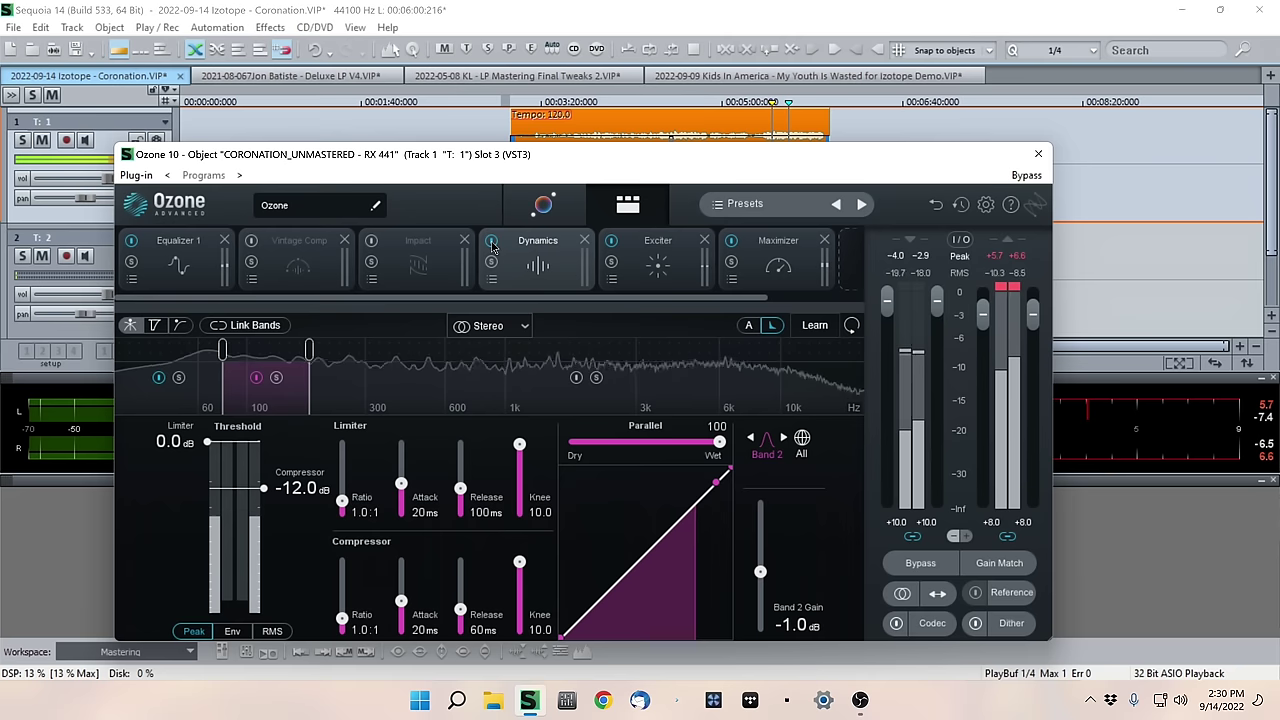
pyautogui.click(491, 244)
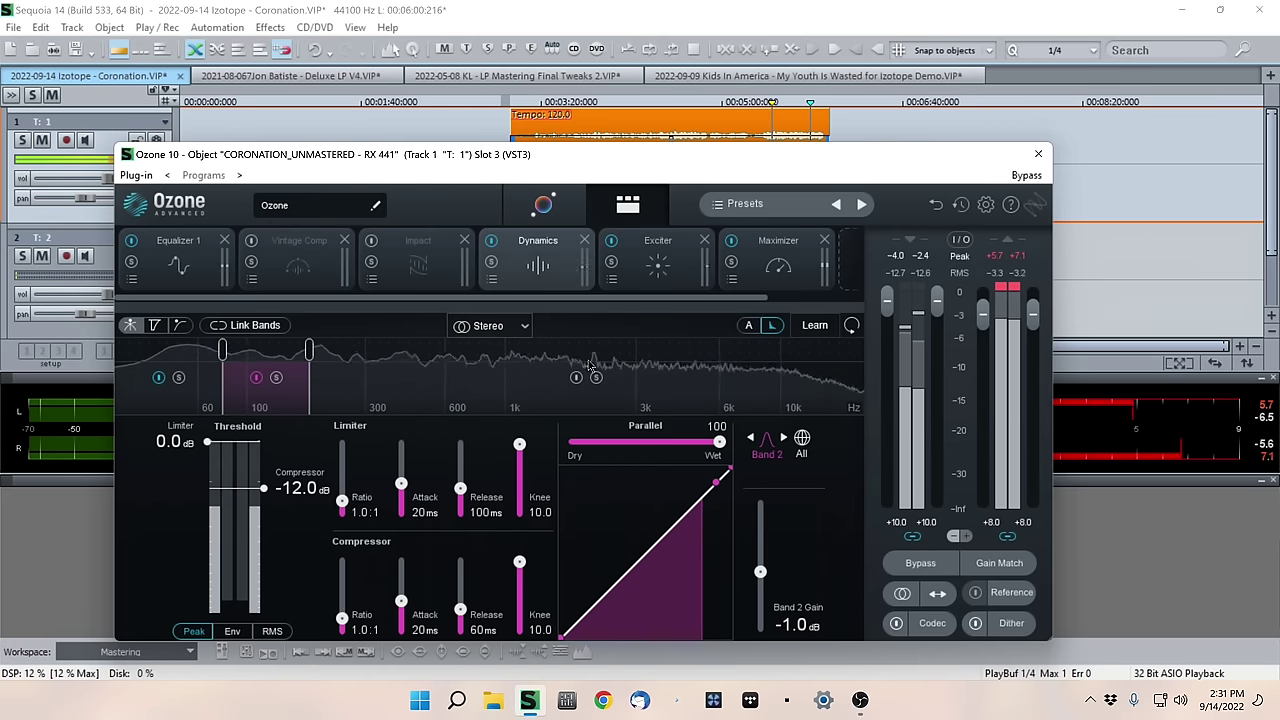
pyautogui.click(792, 626)
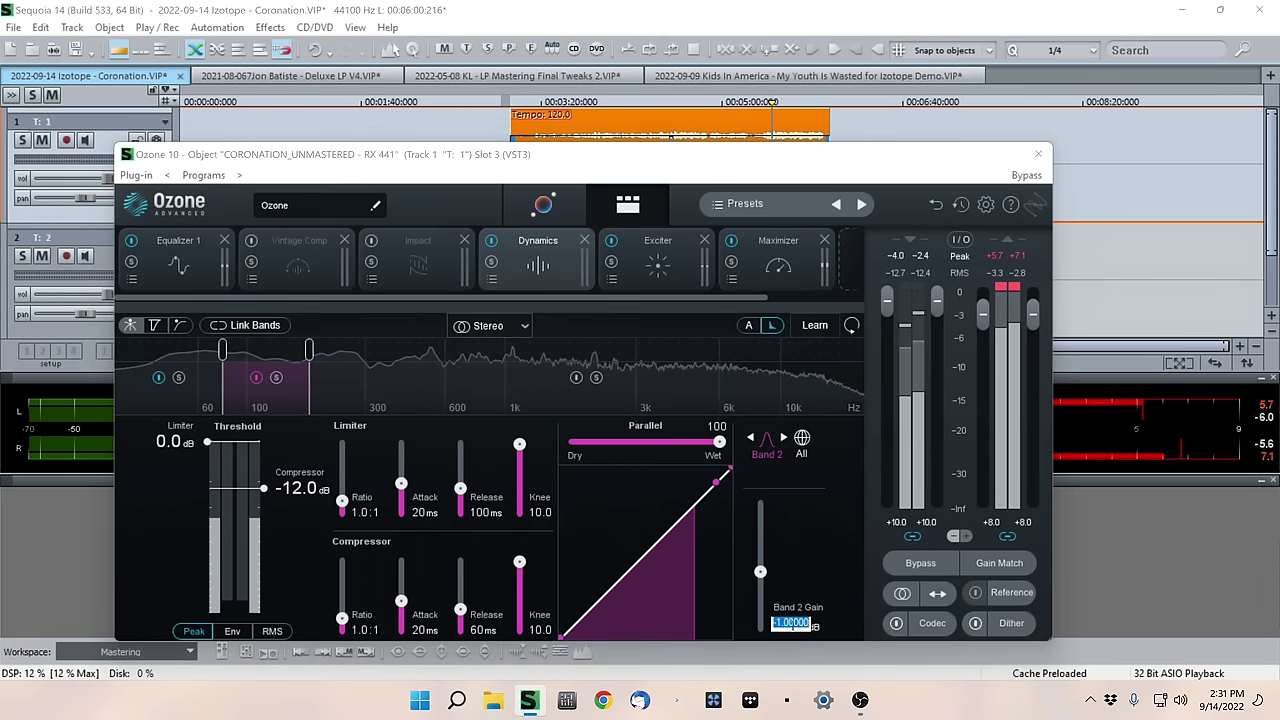
pyautogui.press('Return')
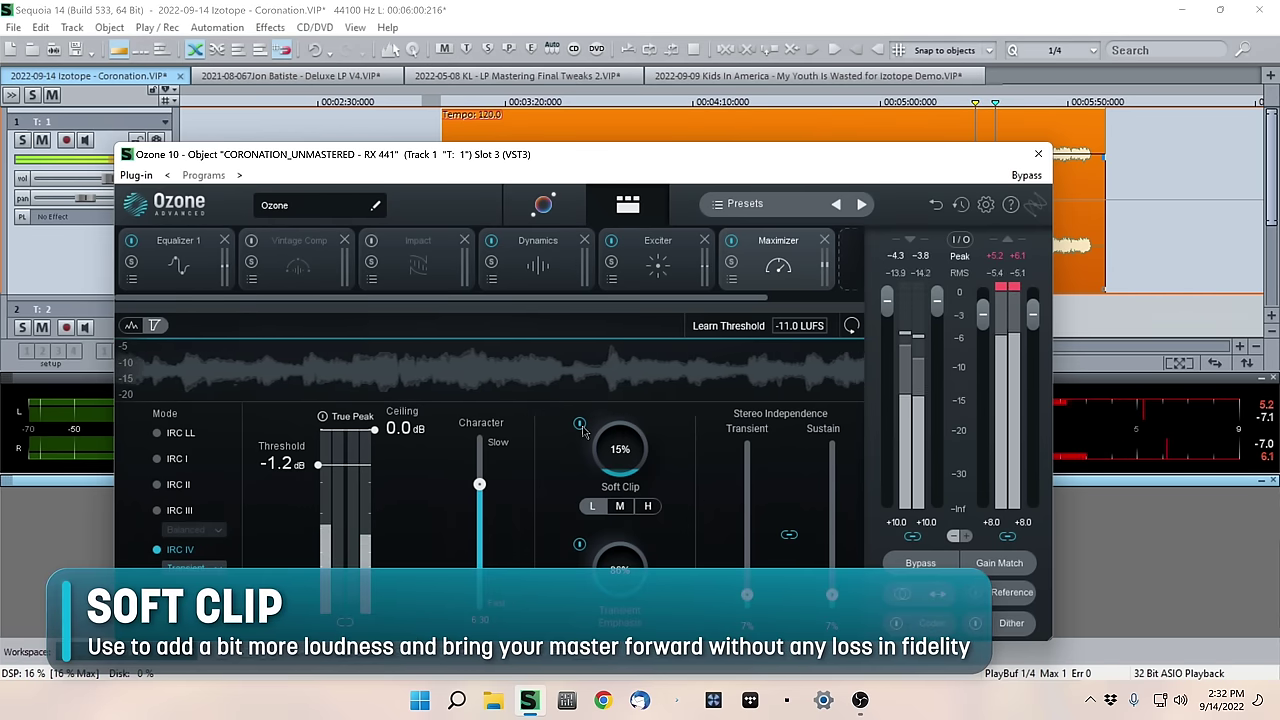
# - Compare the master with the Maximizer's 15% Soft Clip switched on and off
pyautogui.click(580, 425)
pyautogui.click(580, 425)
pyautogui.click(580, 425)
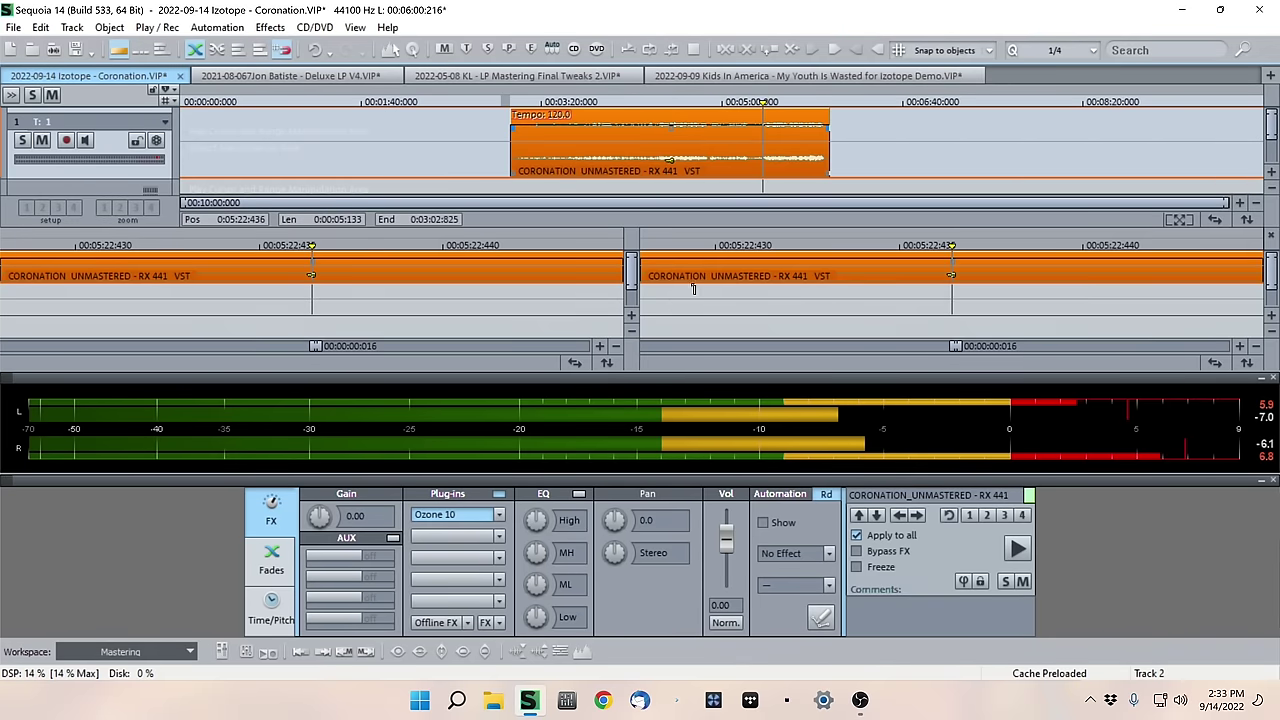
# - Return to the single arrangement view and split the CORONATION_UNMASTERED object at position 0:05:24:919
pyautogui.press('Escape')
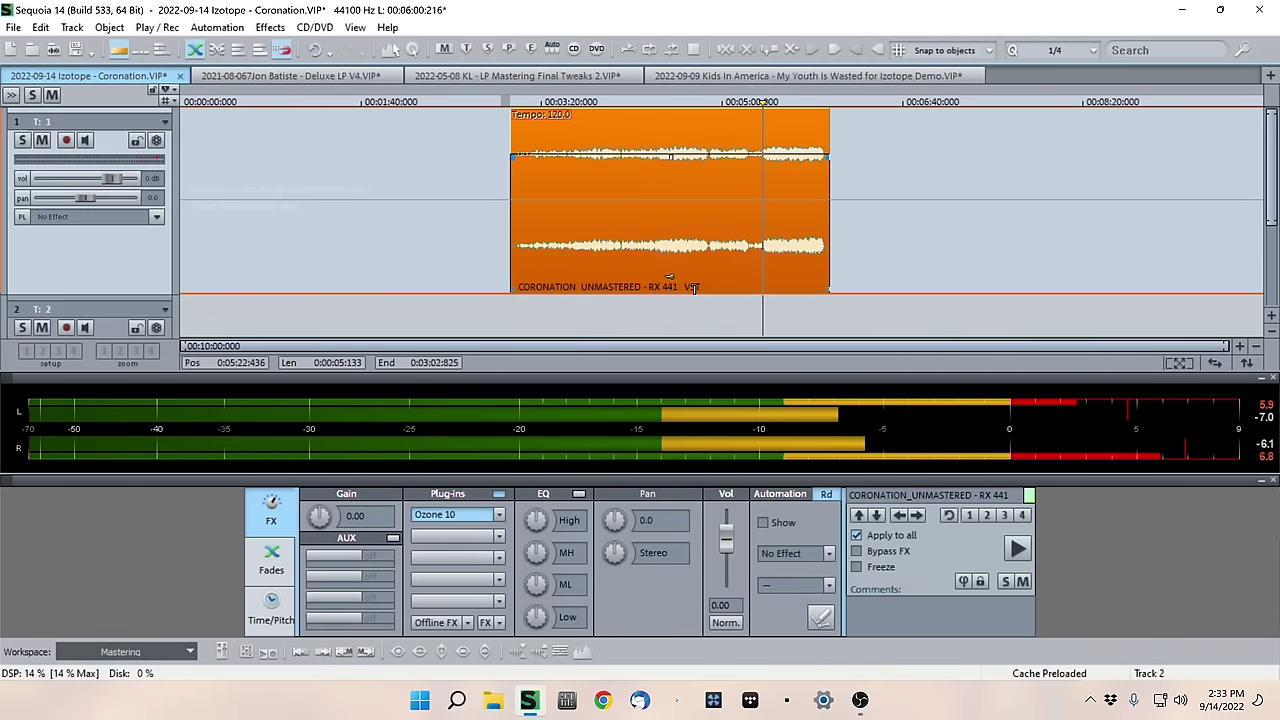
pyautogui.press('space')
pyautogui.scroll(5, 760, 160)
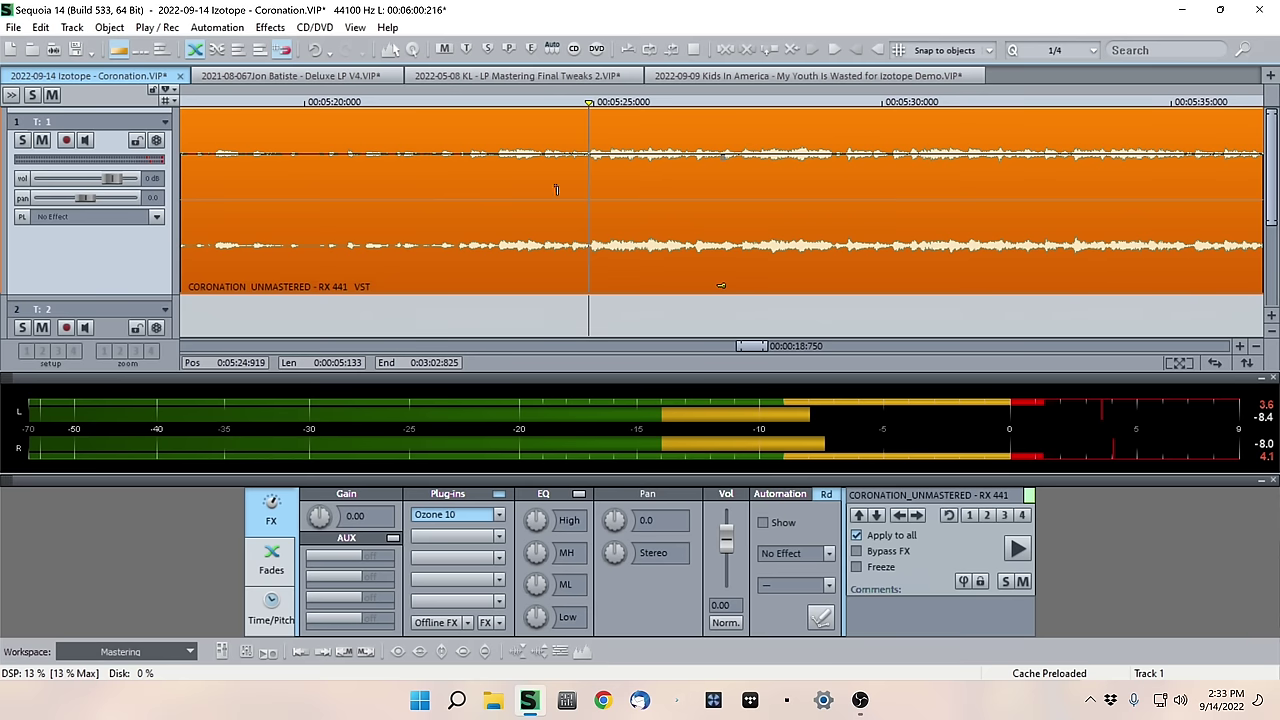
pyautogui.scroll(-5, 556, 190)
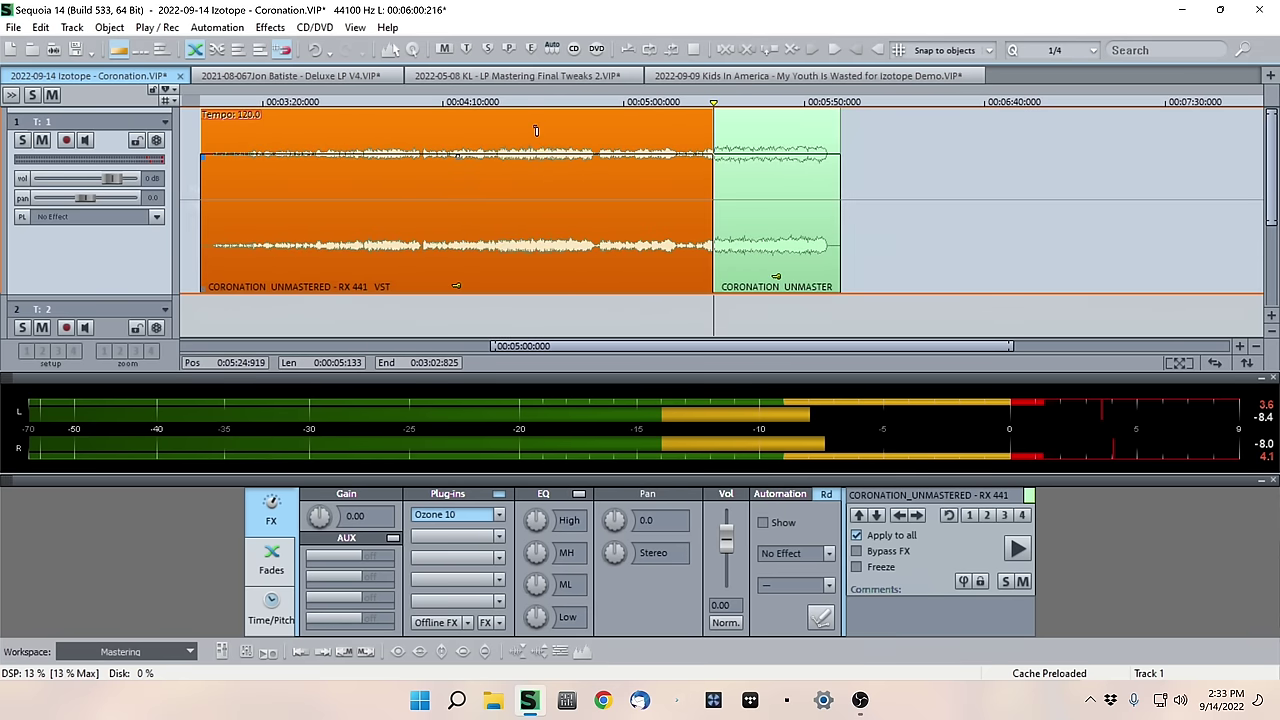
pyautogui.scroll(-3, 536, 131)
# - Play the song from about 4:40, ahead of the split between the two objects
pyautogui.click(650, 160)
pyautogui.press('space')
pyautogui.scroll(5, 625, 162)
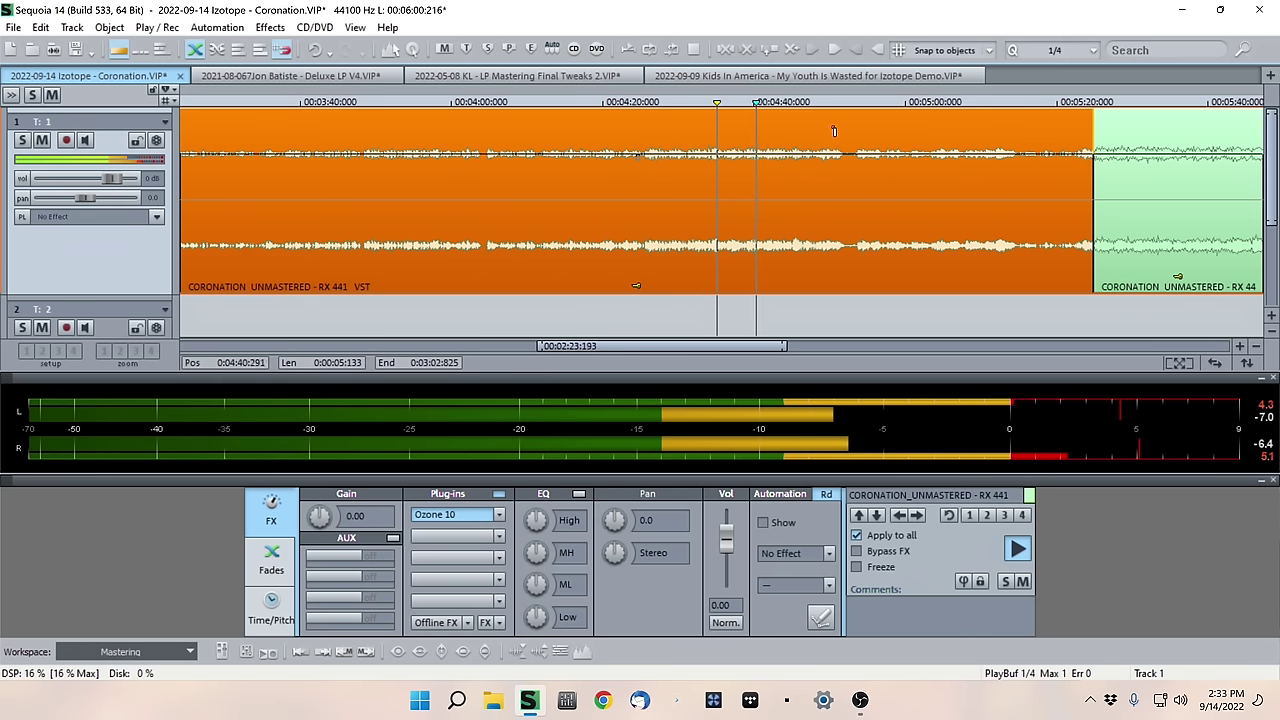
pyautogui.scroll(-4, 829, 152)
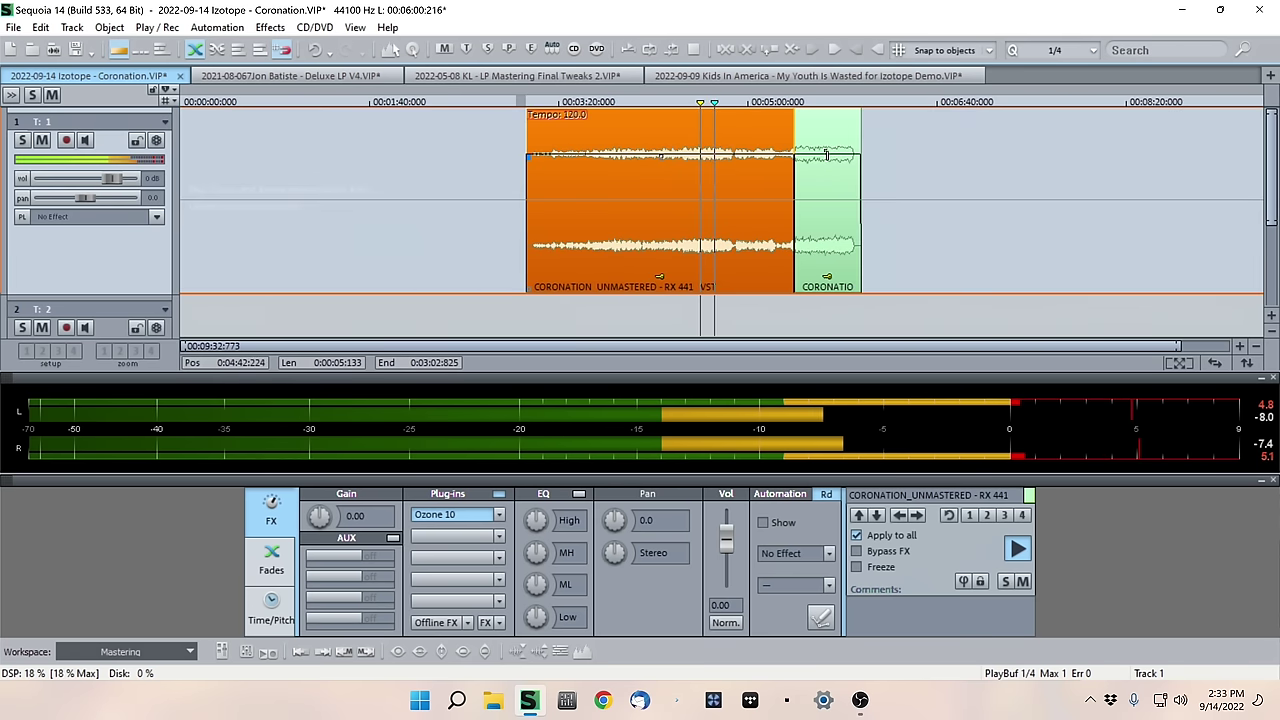
# - Find the section change by ear and split the CORONATION_UNMASTERED object at position 0:04:25:605
pyautogui.scroll(4, 826, 155)
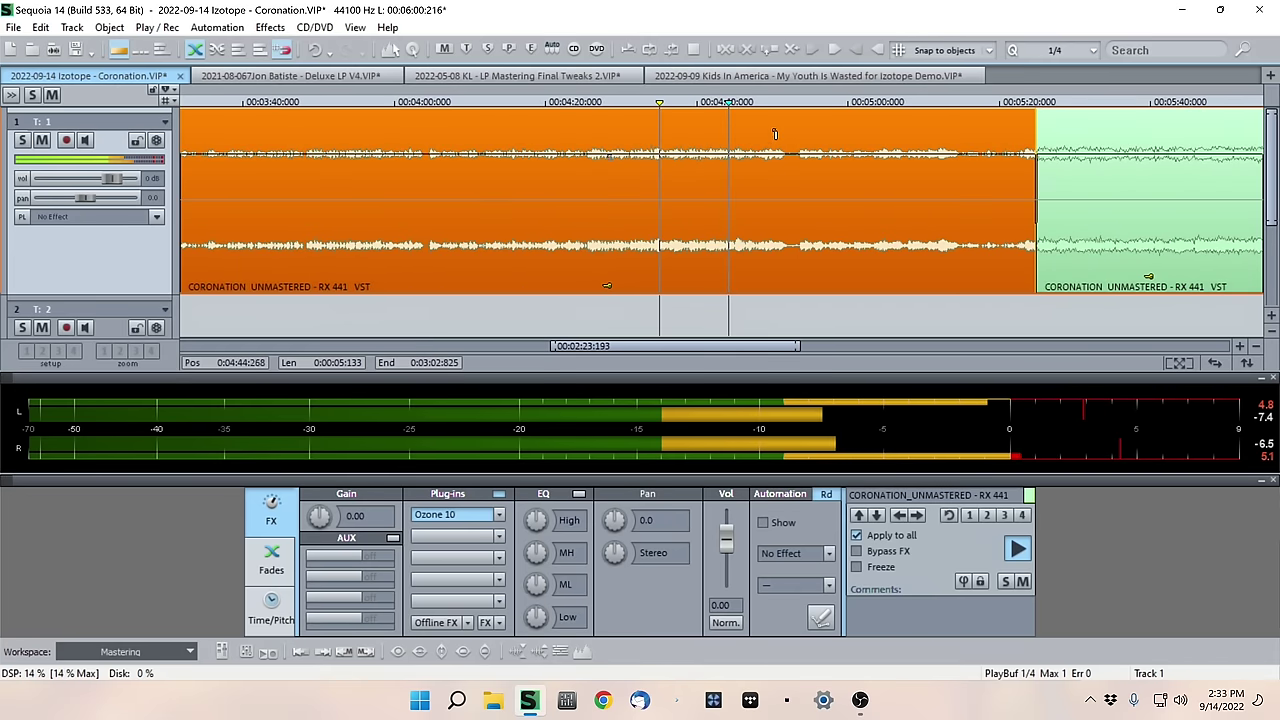
pyautogui.scroll(5, 775, 133)
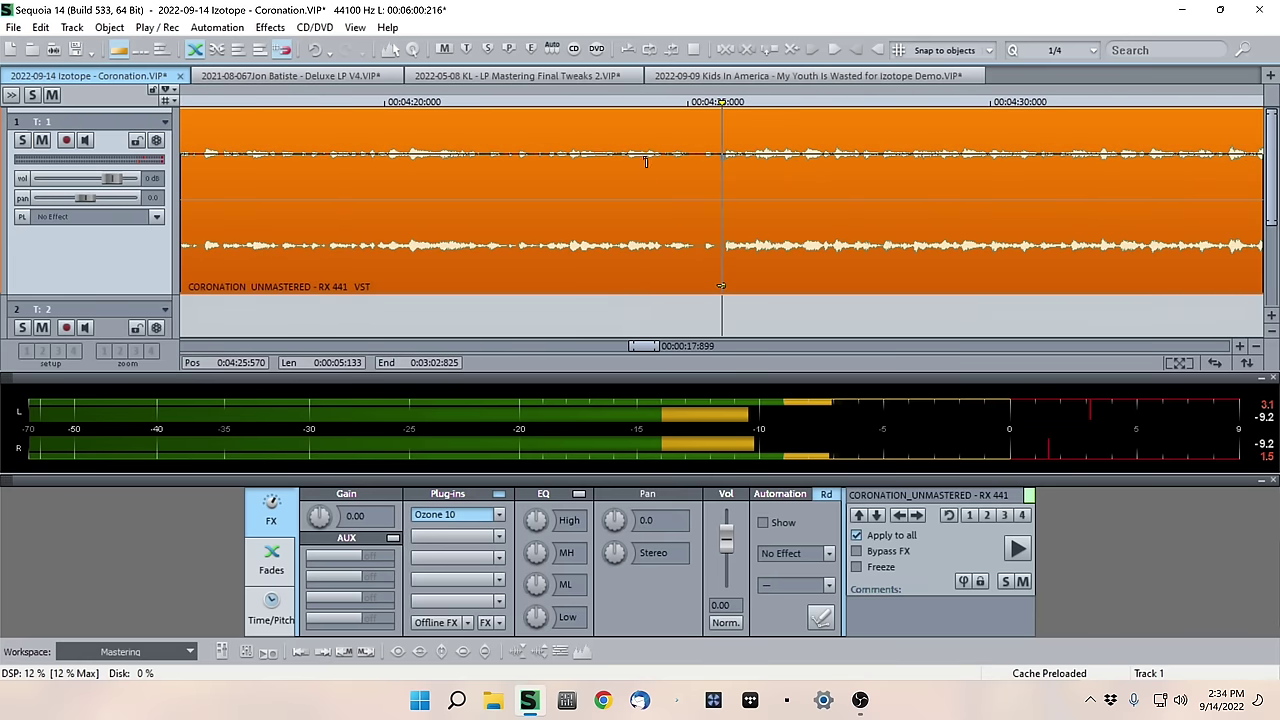
pyautogui.click(386, 142)
pyautogui.press('space')
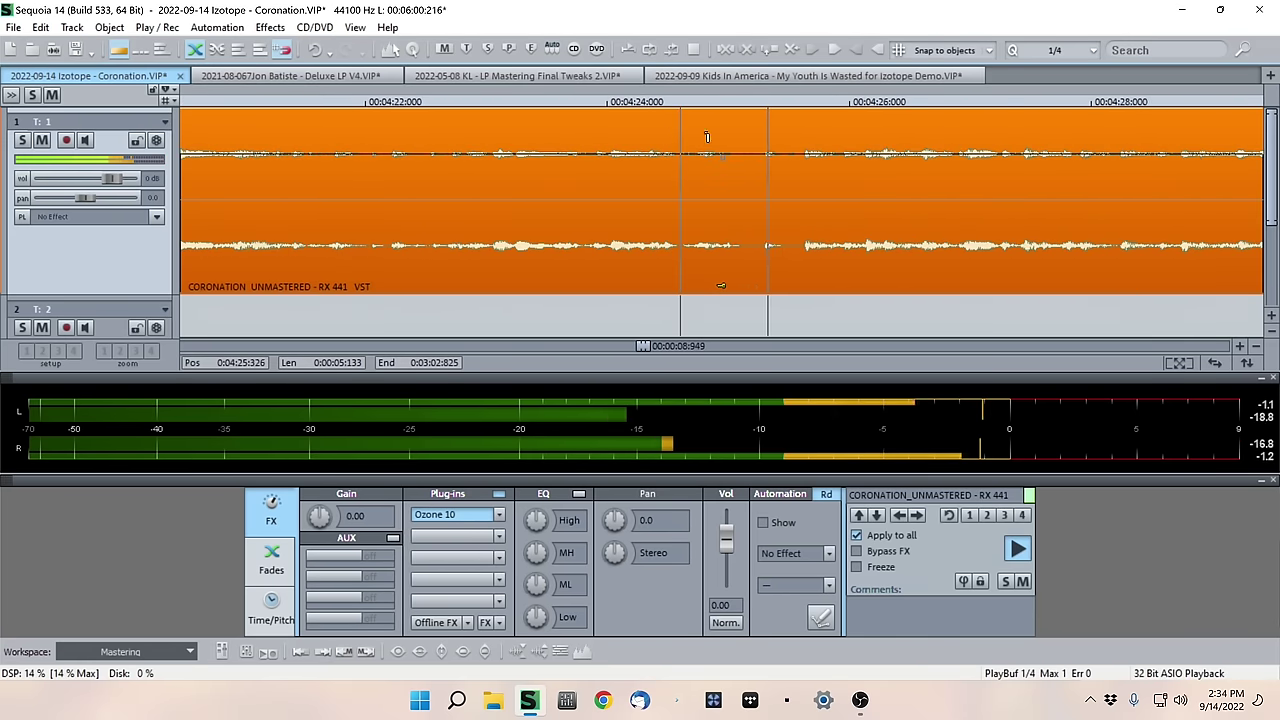
pyautogui.click(496, 98)
pyautogui.press('space')
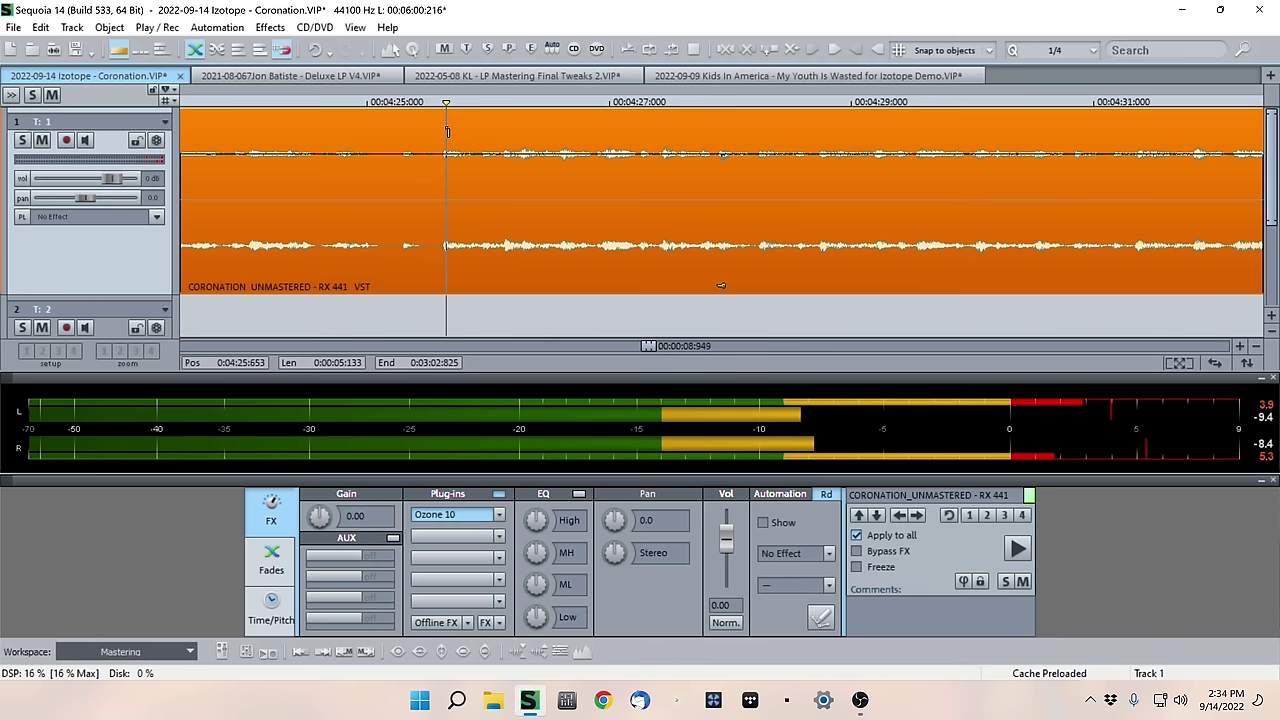
pyautogui.click(570, 260)
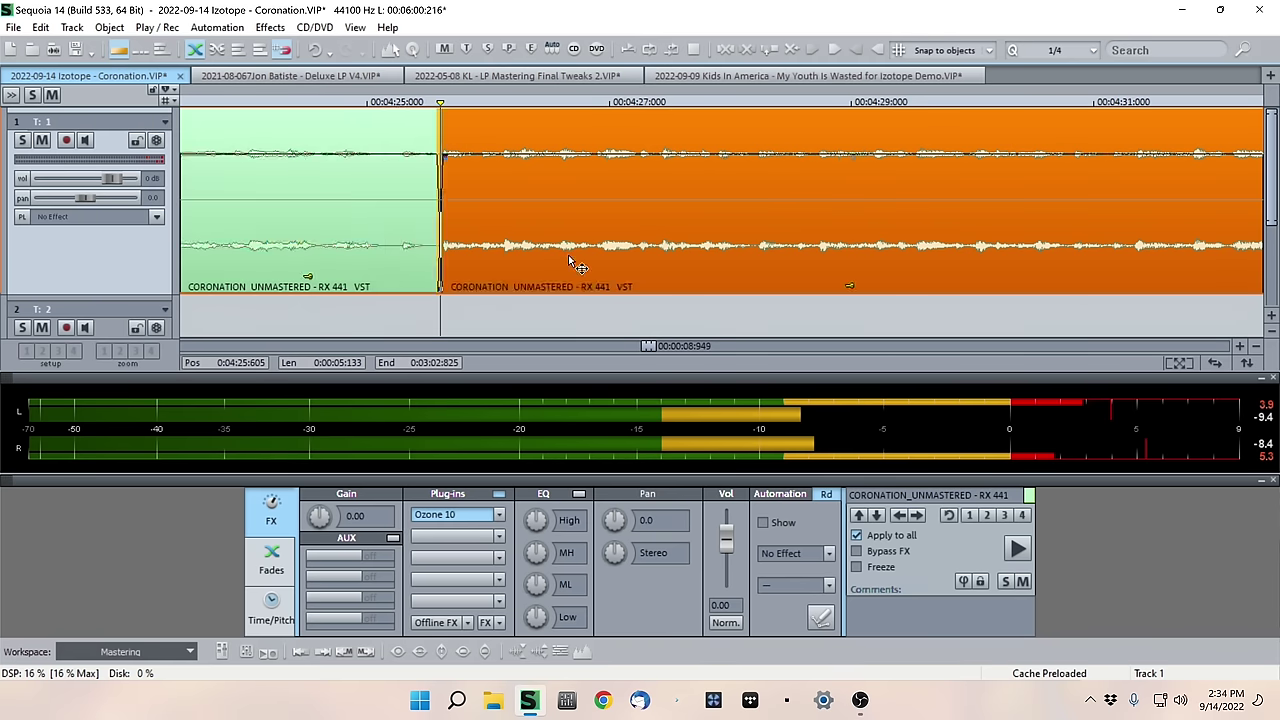
# - Split the object again at about 4:51 and play the first section from about 3:47
pyautogui.scroll(-4, 570, 260)
pyautogui.click(567, 148)
pyautogui.press('space')
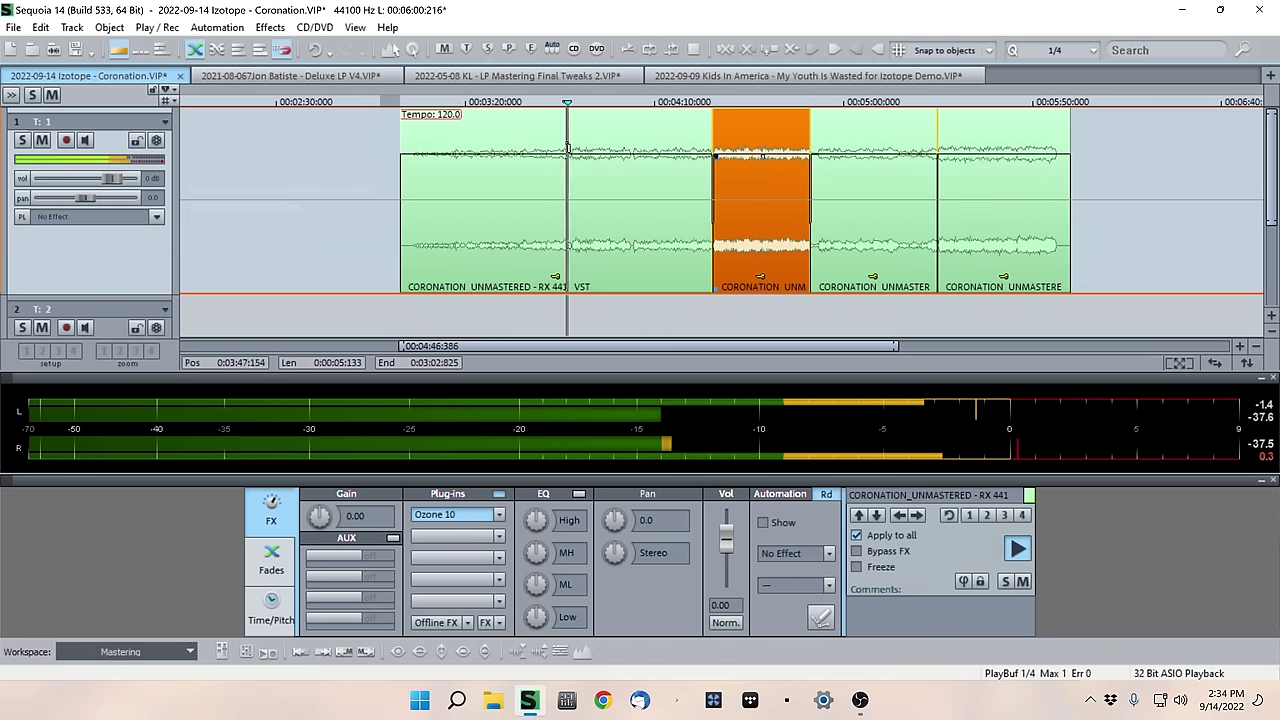
pyautogui.scroll(4, 697, 168)
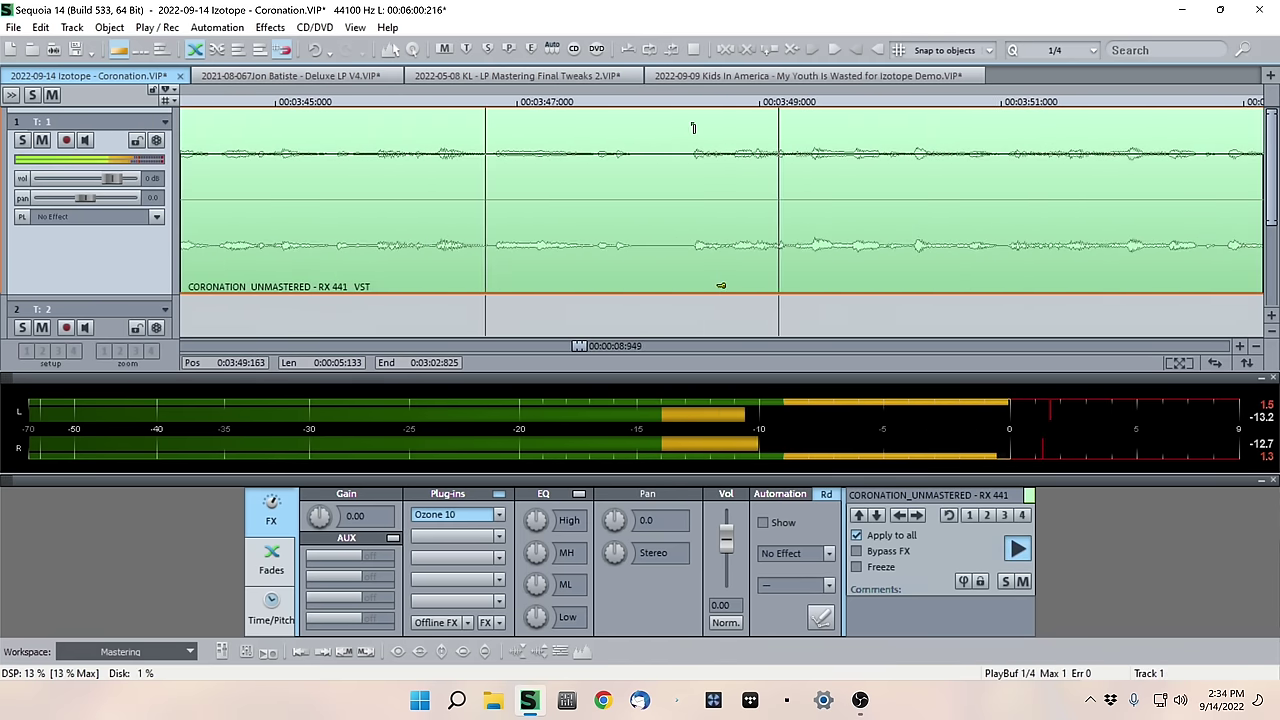
pyautogui.click(777, 249)
pyautogui.scroll(-4, 777, 249)
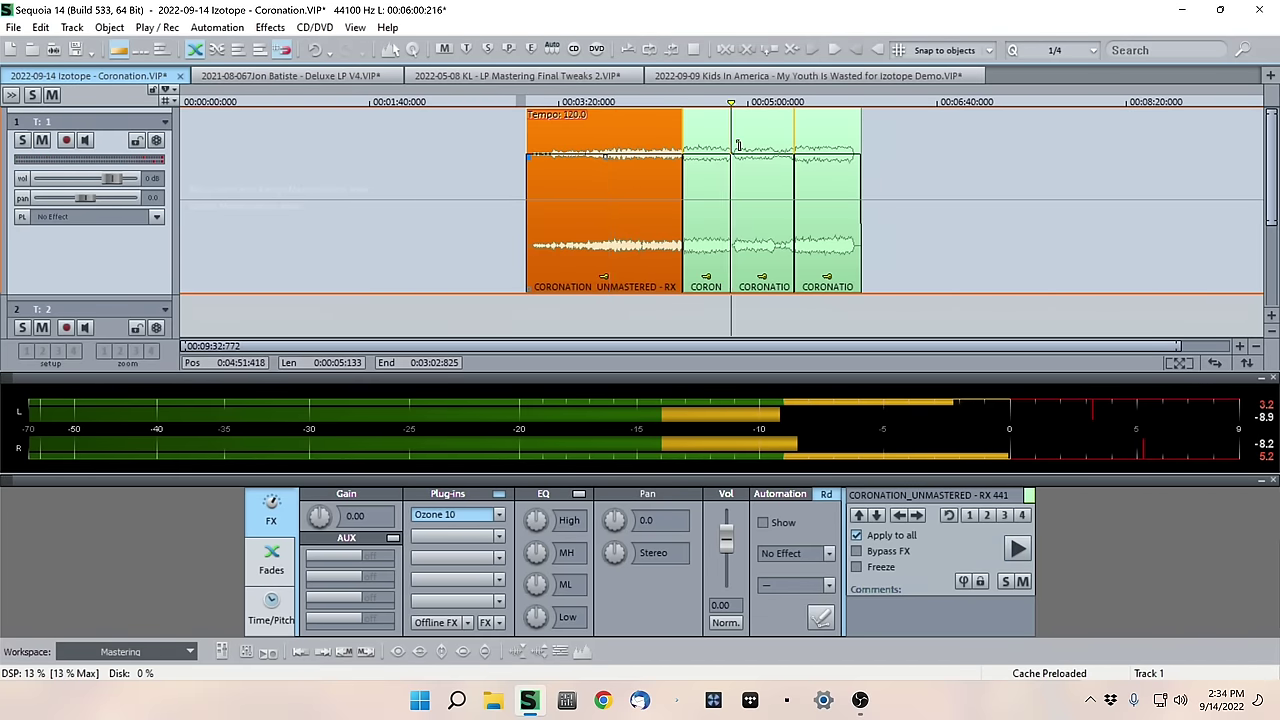
# - On the section from 4:51 to 5:24, set Ozone 10's Exciter Tape Amount to 2.0 in band 3 and 1.9 in band 4
pyautogui.scroll(4, 738, 146)
pyautogui.click(772, 263)
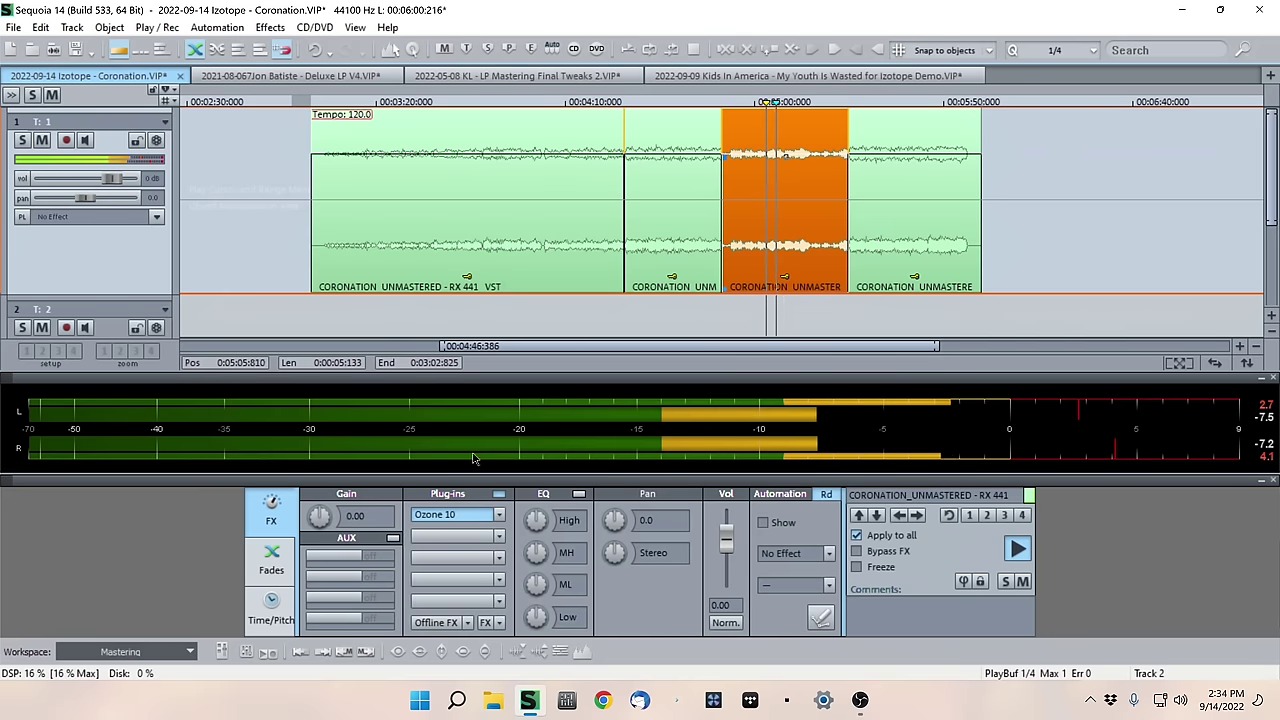
pyautogui.click(455, 515)
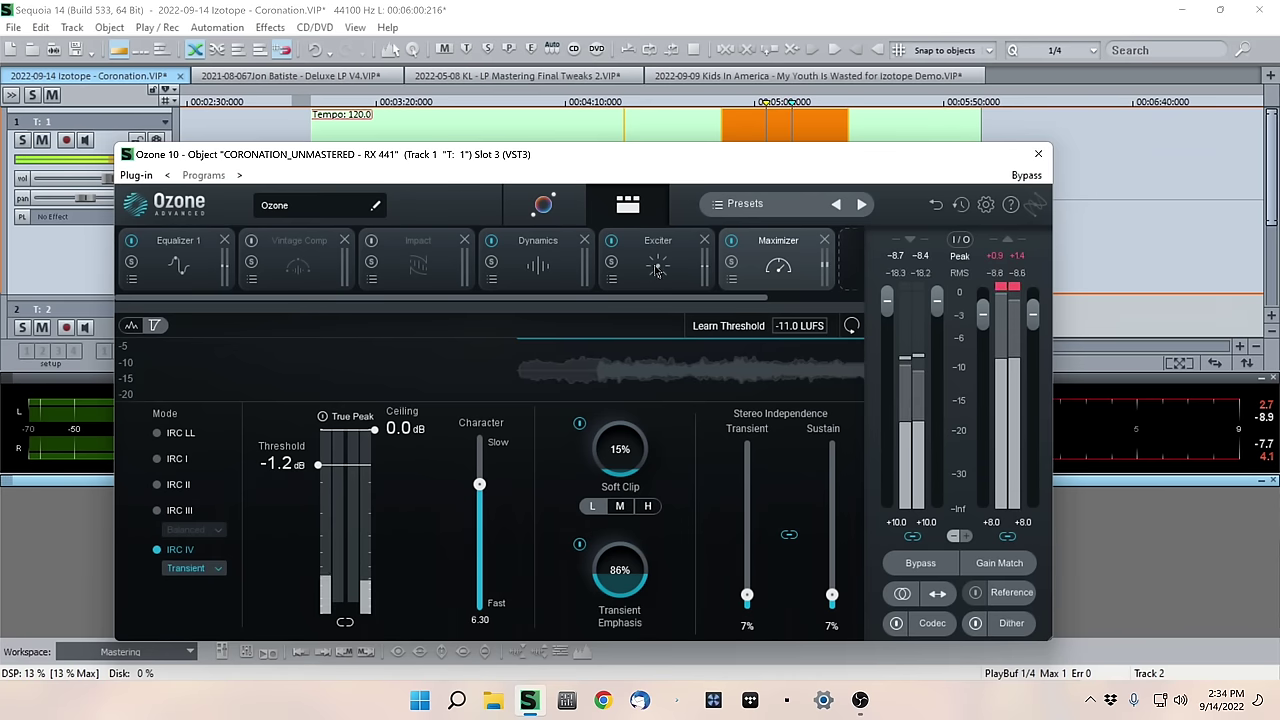
pyautogui.click(657, 255)
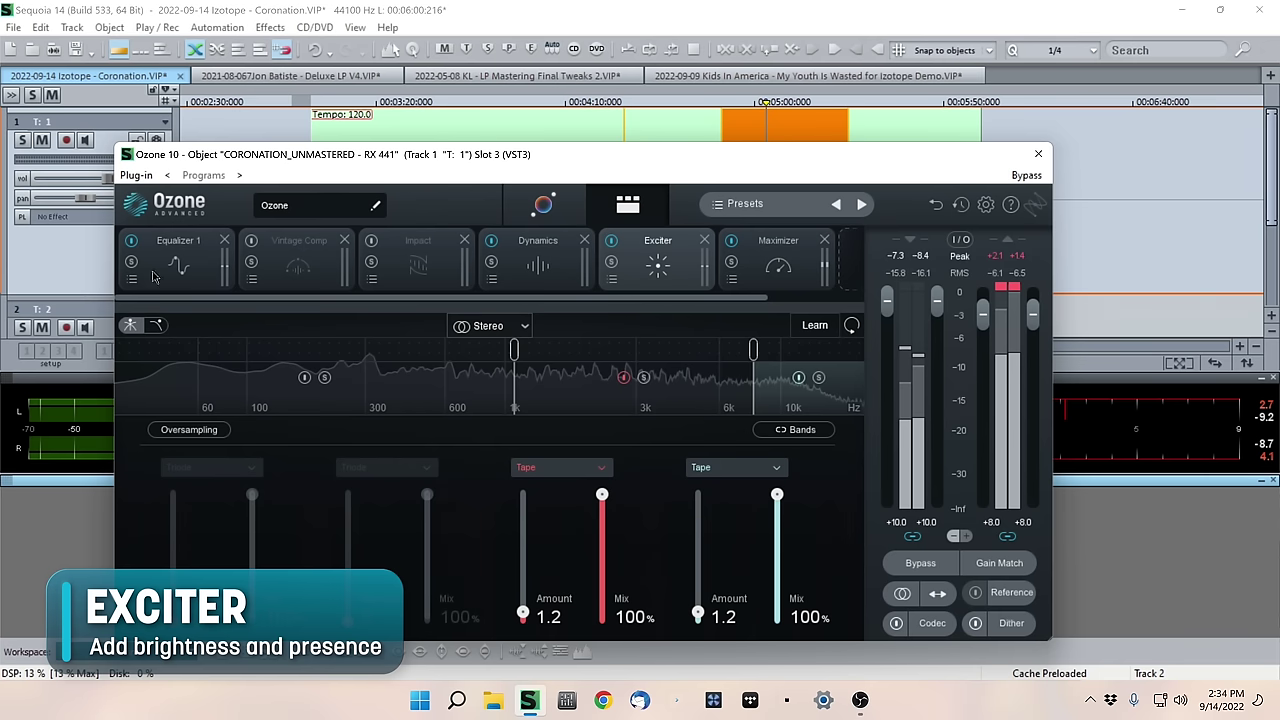
pyautogui.press('space')
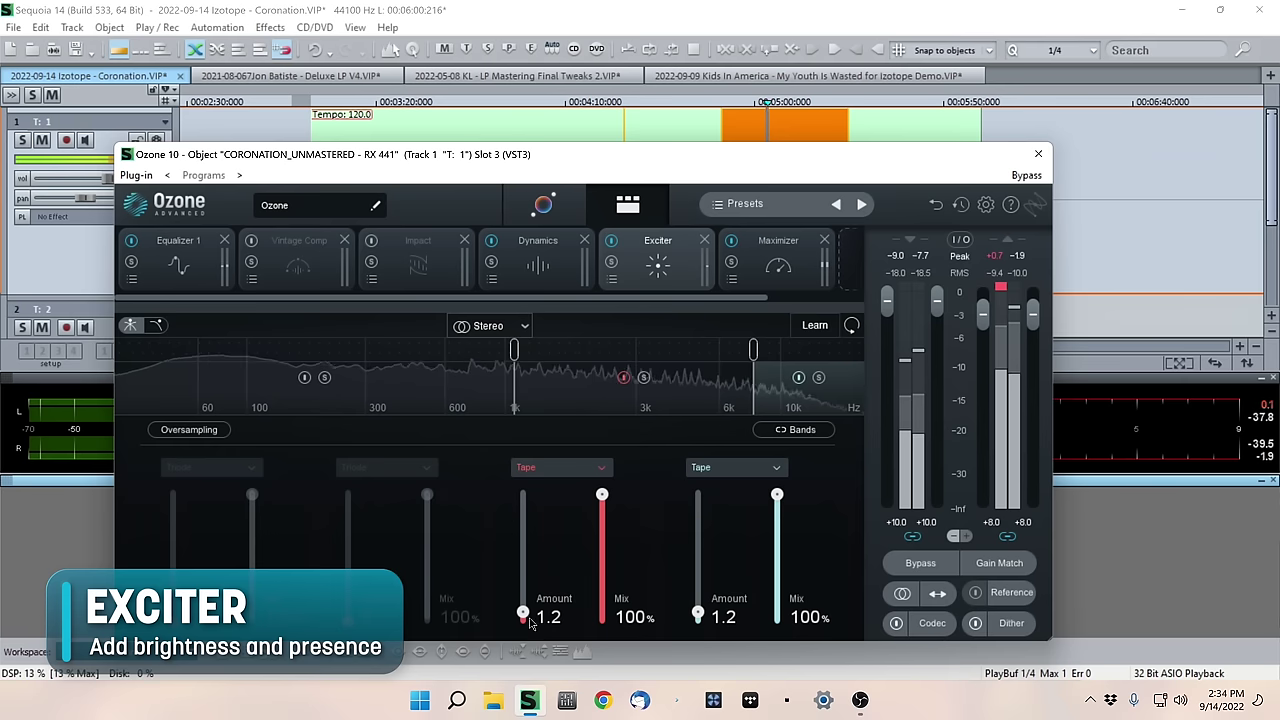
pyautogui.moveTo(522, 614); pyautogui.dragTo(522, 608)
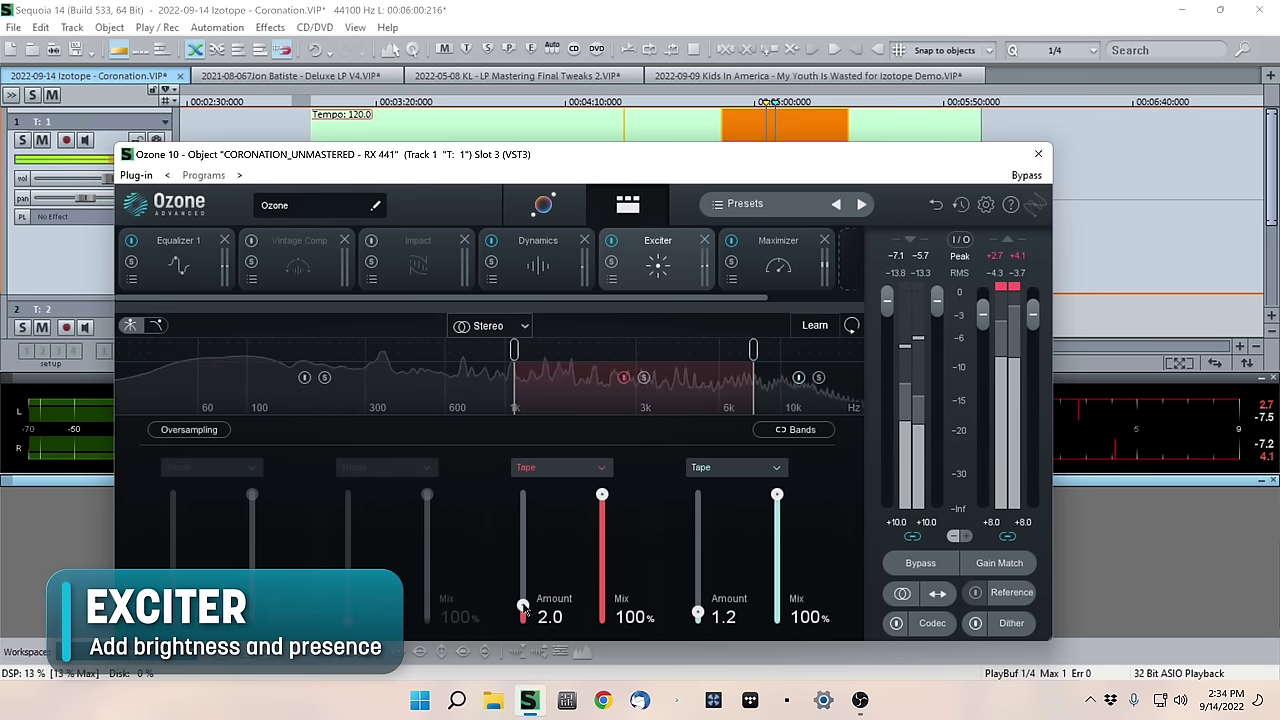
pyautogui.moveTo(698, 614); pyautogui.dragTo(698, 607)
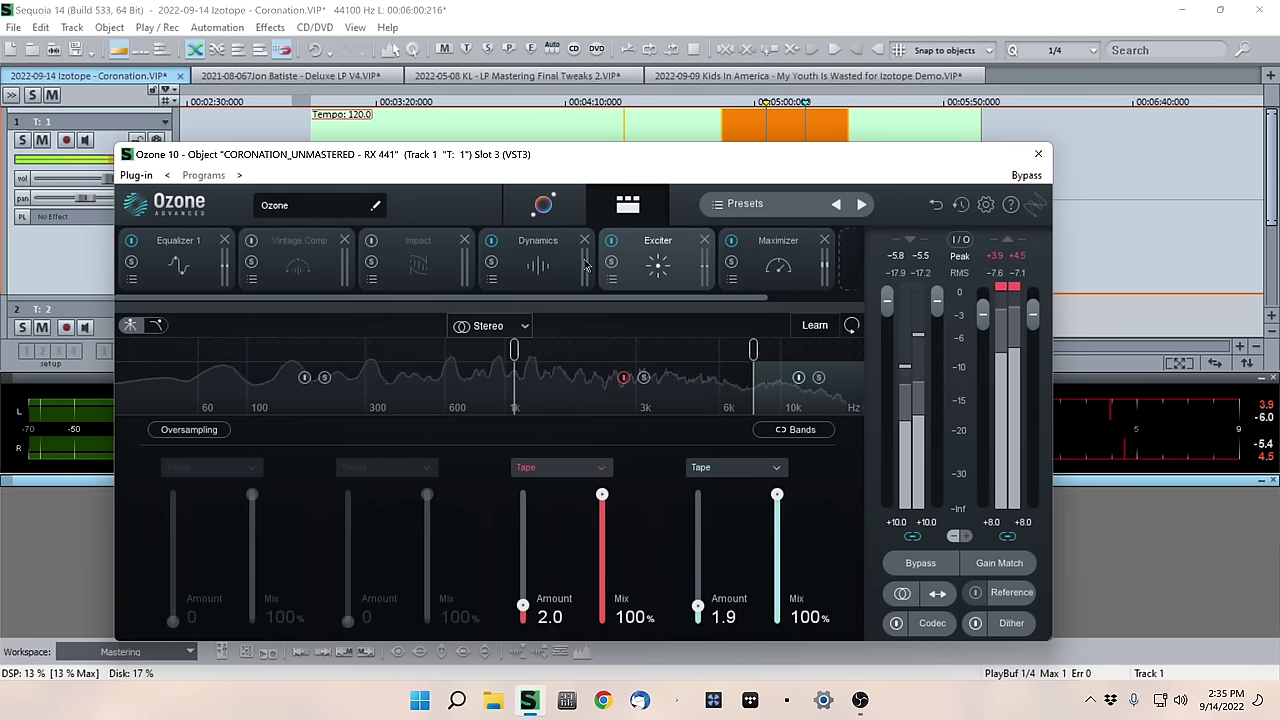
pyautogui.click(178, 262)
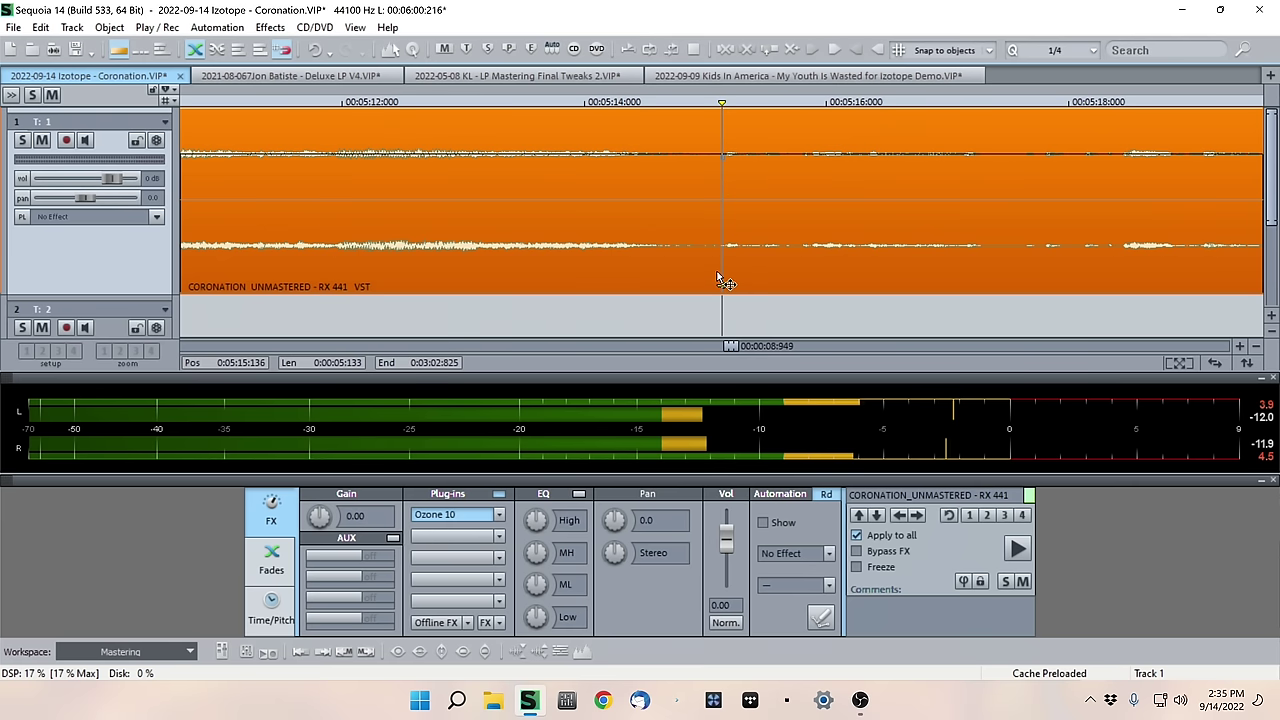
# - Split the section at 0:05:15:136 and set the Ozone 10 output gain of the short object after the split to +8.5 dB
pyautogui.click(755, 280)
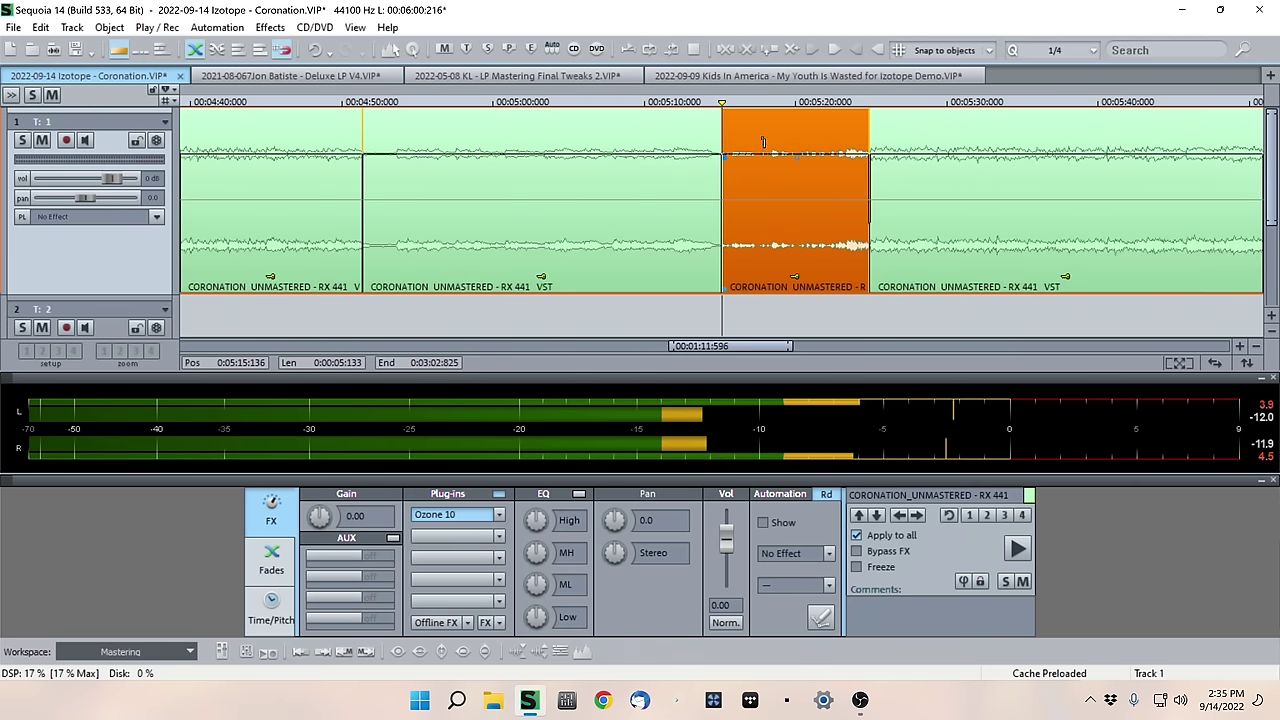
pyautogui.press('space')
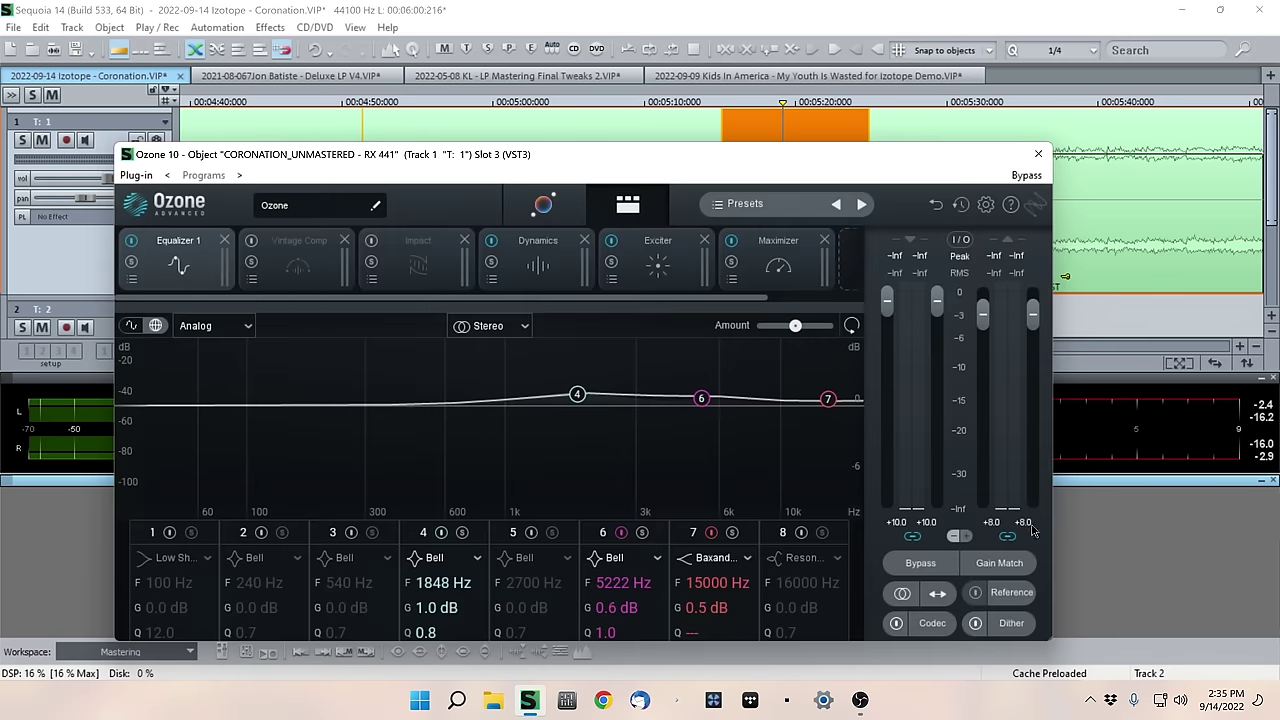
pyautogui.doubleClick(1027, 526)
pyautogui.write('8.5')
pyautogui.press('Return')
pyautogui.click(1039, 155)
# - Play the transition into the short section from 0:05:11:887 and check its Ozone 10 output level and EQ
pyautogui.click(673, 155)
pyautogui.press('space')
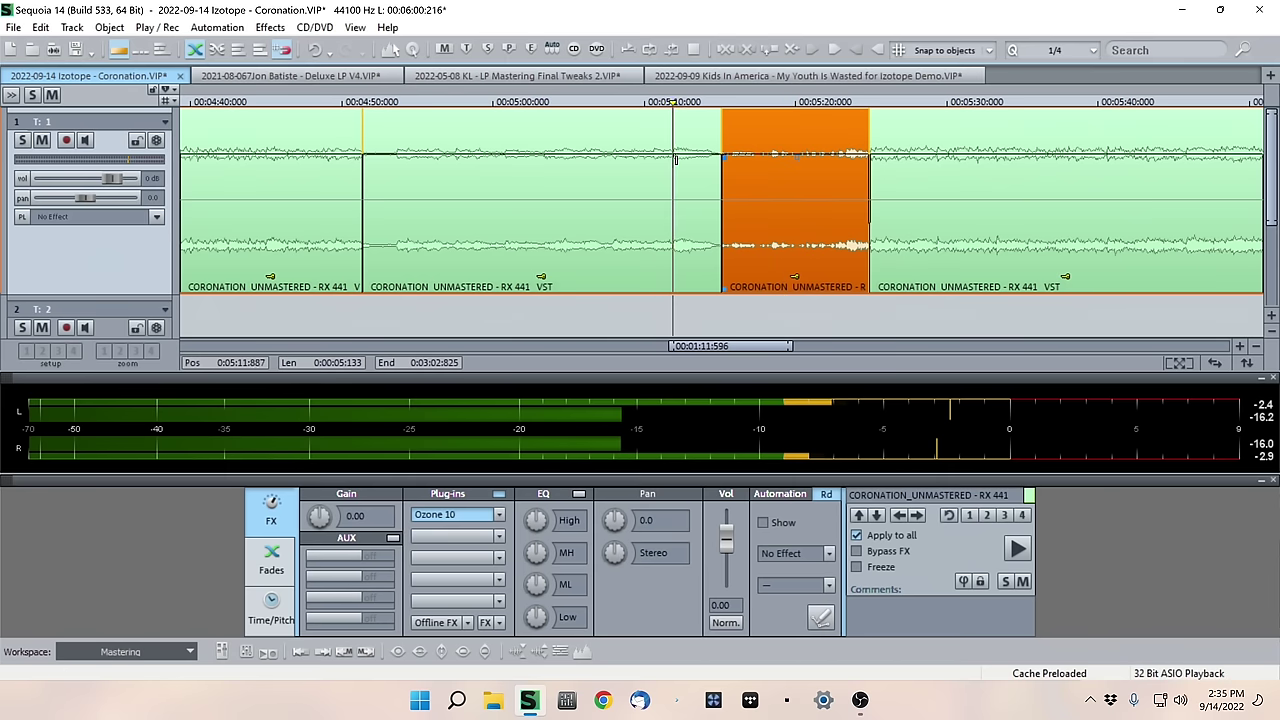
pyautogui.scroll(2, 698, 155)
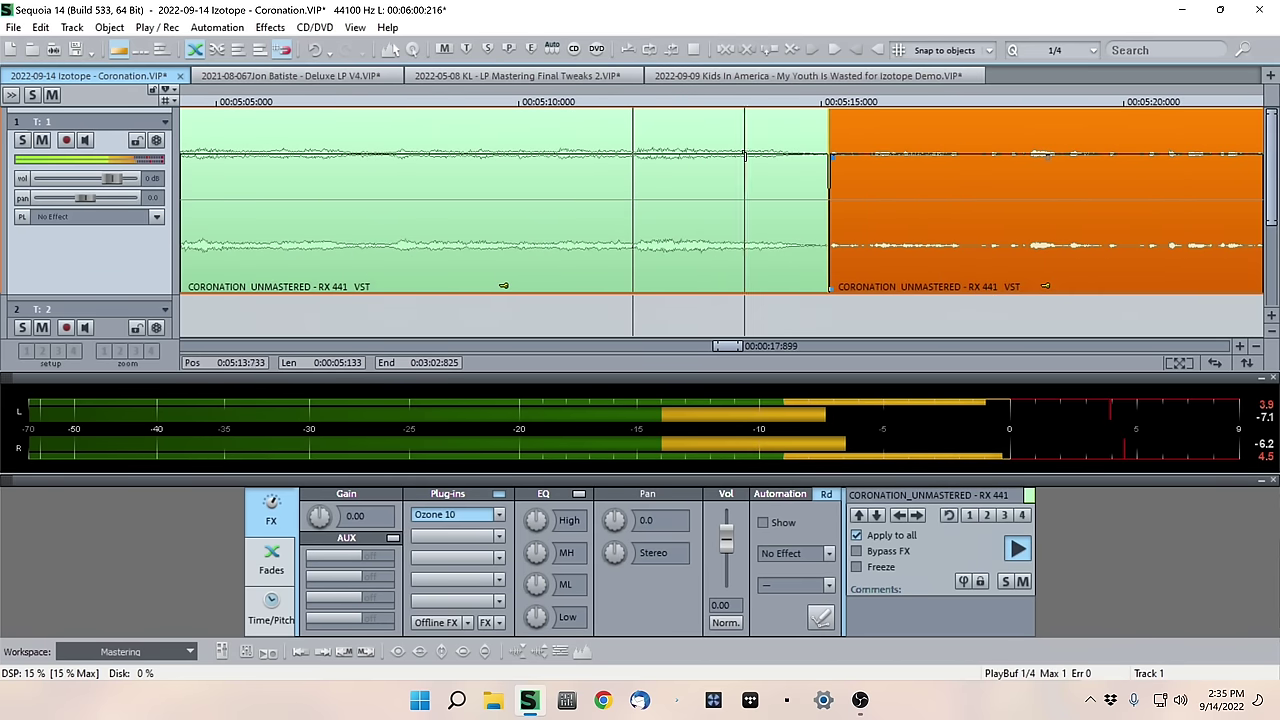
pyautogui.scroll(-3, 1003, 199)
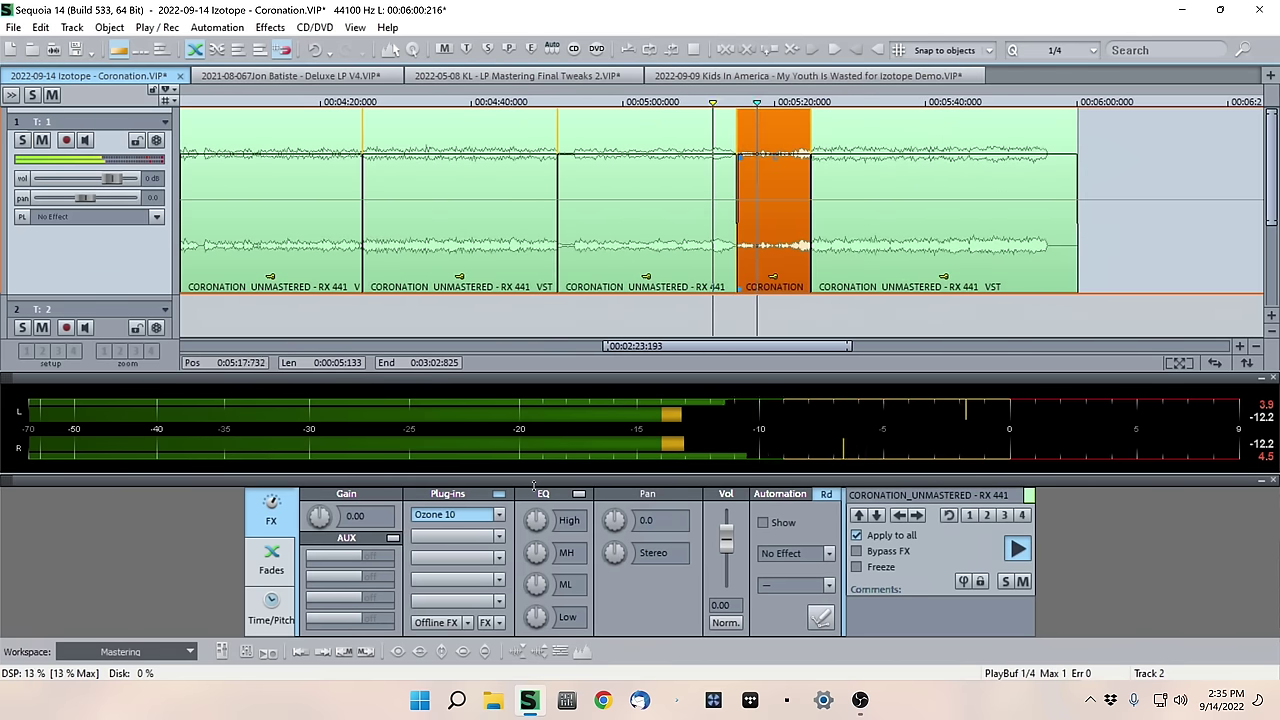
pyautogui.click(467, 515)
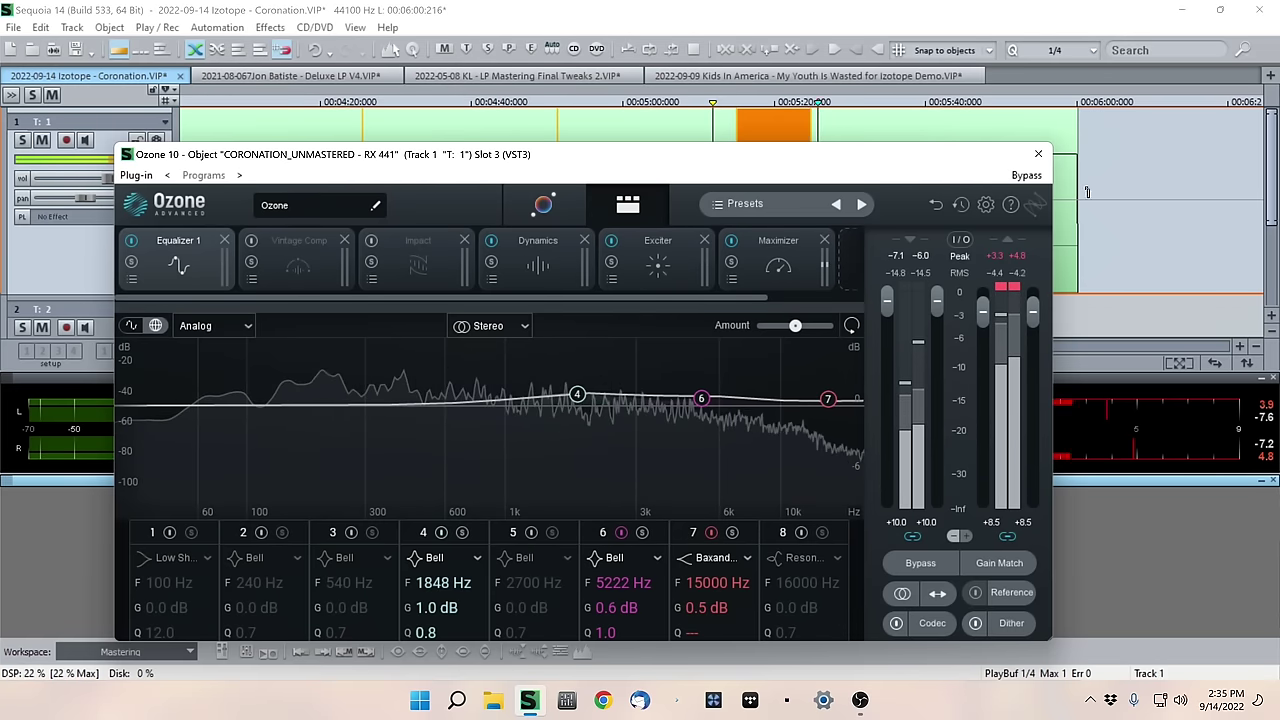
pyautogui.click(1038, 154)
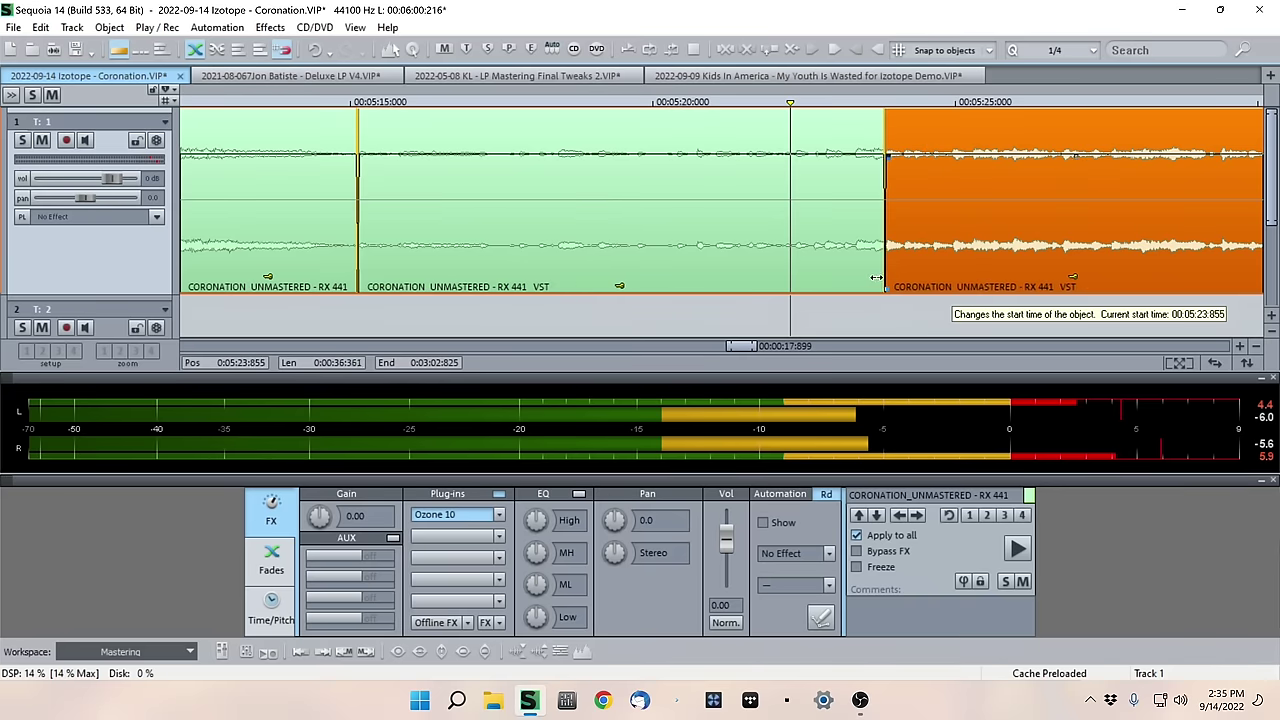
# - Move the start of the last object slightly earlier to about 5:23.3 and play across the boundary
pyautogui.moveTo(876, 277); pyautogui.dragTo(857, 287)
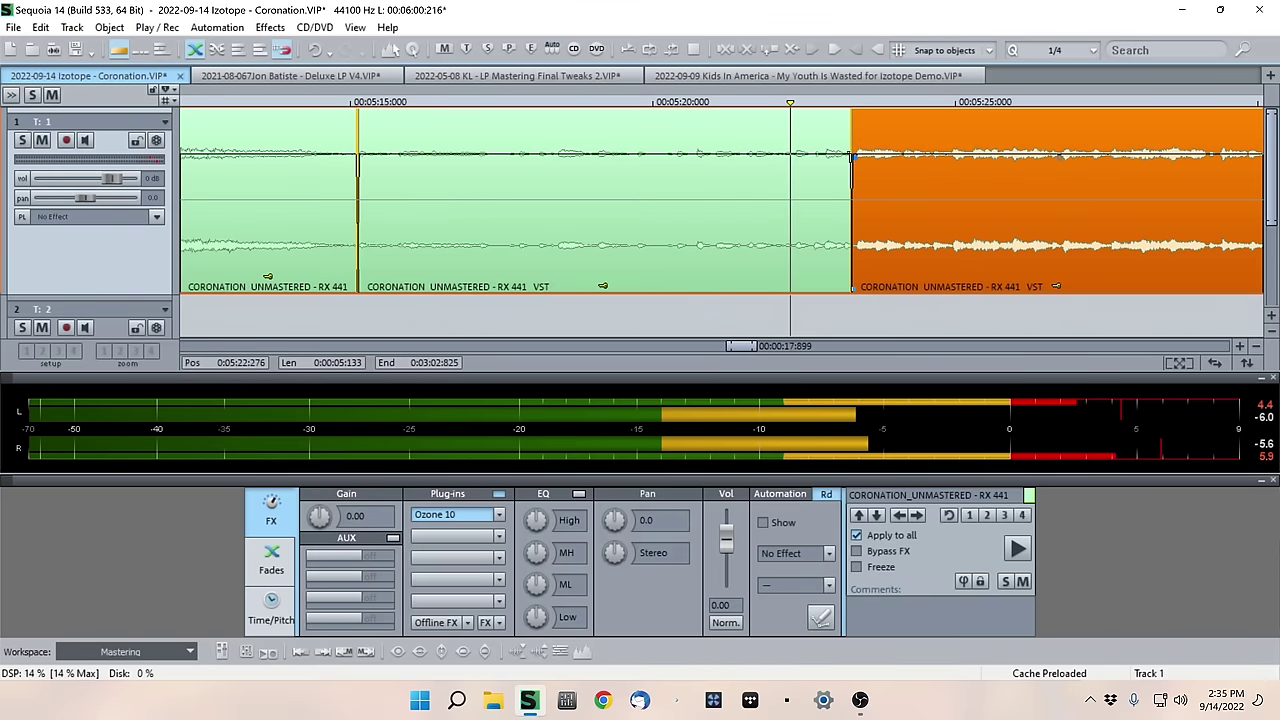
pyautogui.press('space')
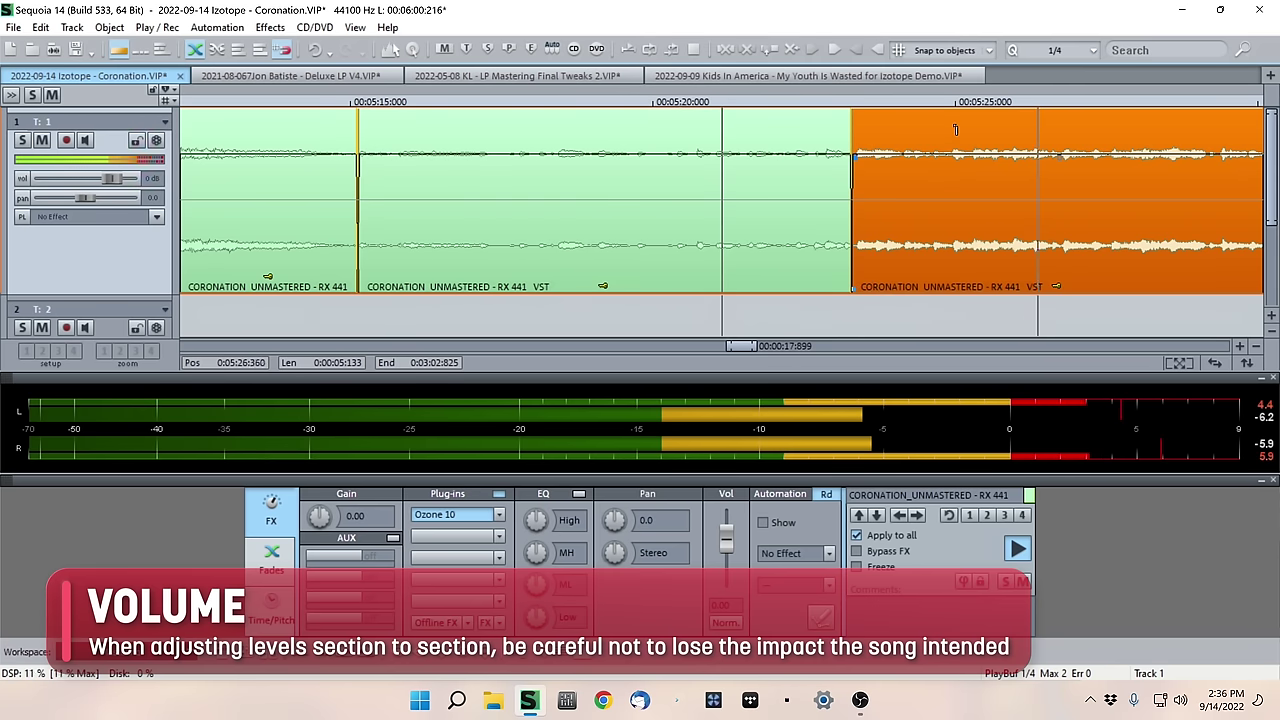
pyautogui.scroll(-5, 617, 170)
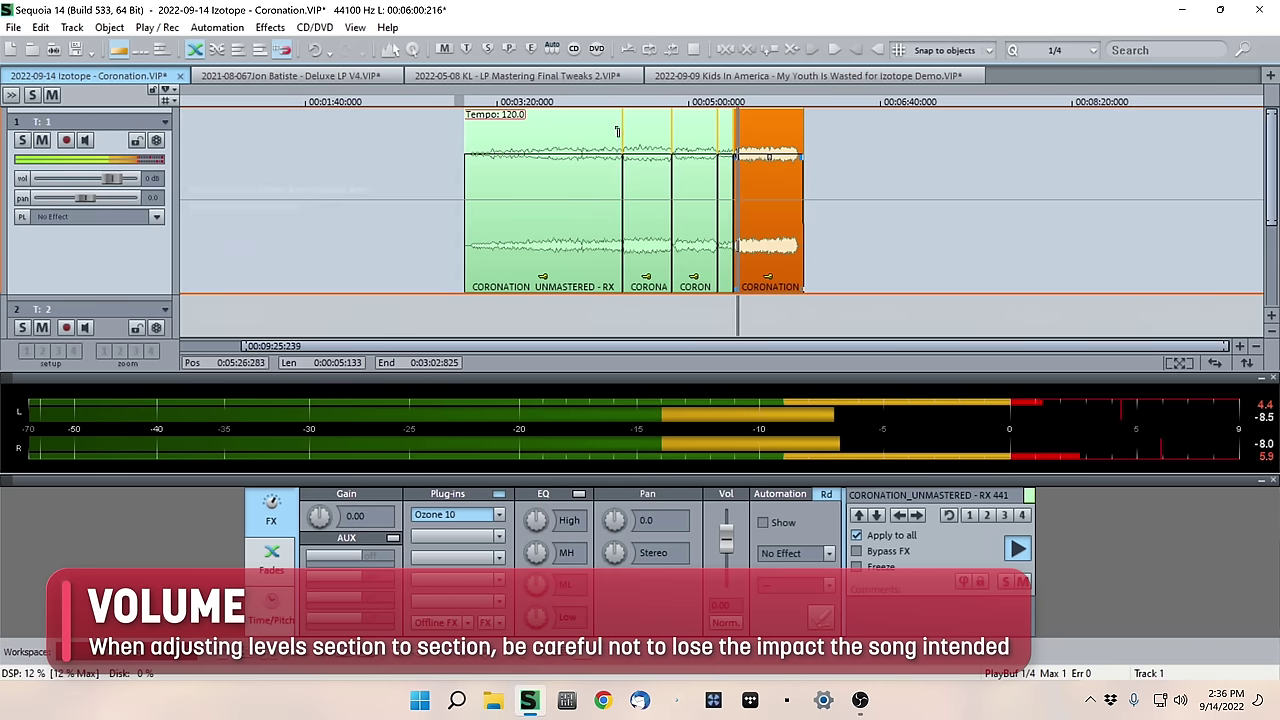
# - Play the transition into the section starting at about 4:51 to compare the levels between sections
pyautogui.scroll(3, 650, 220)
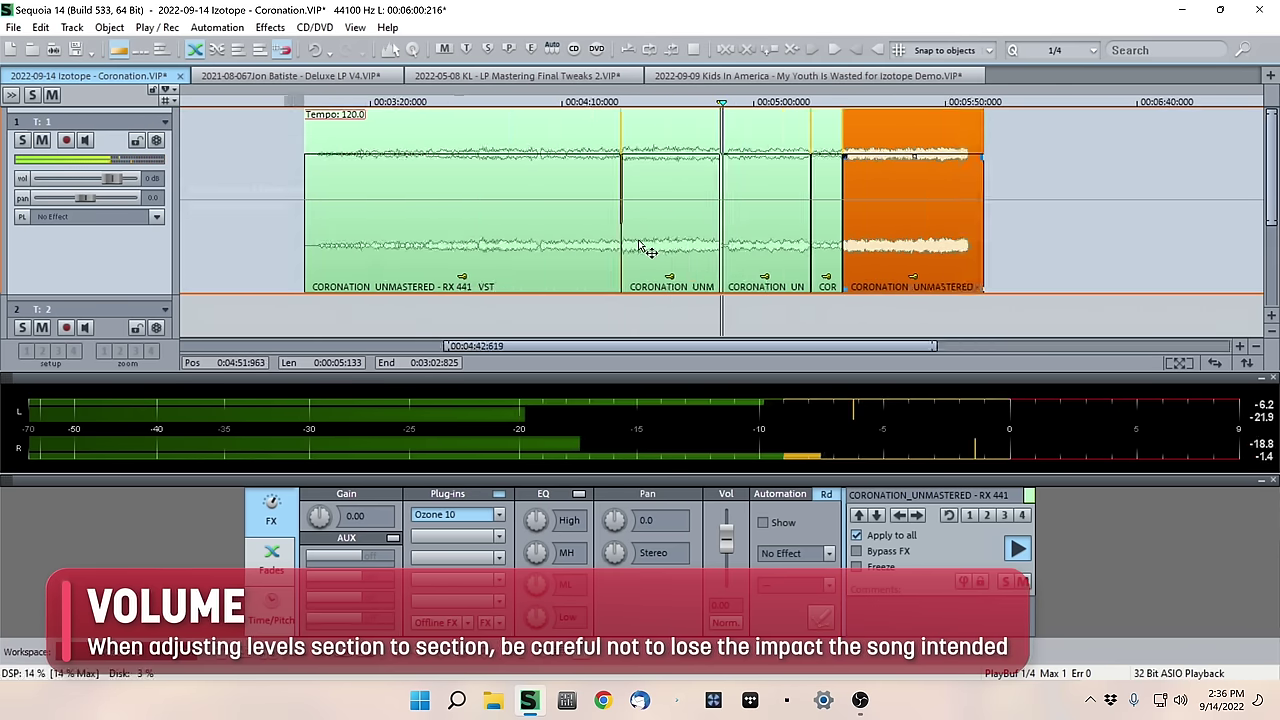
pyautogui.scroll(-1, 766, 284)
pyautogui.scroll(-1, 766, 287)
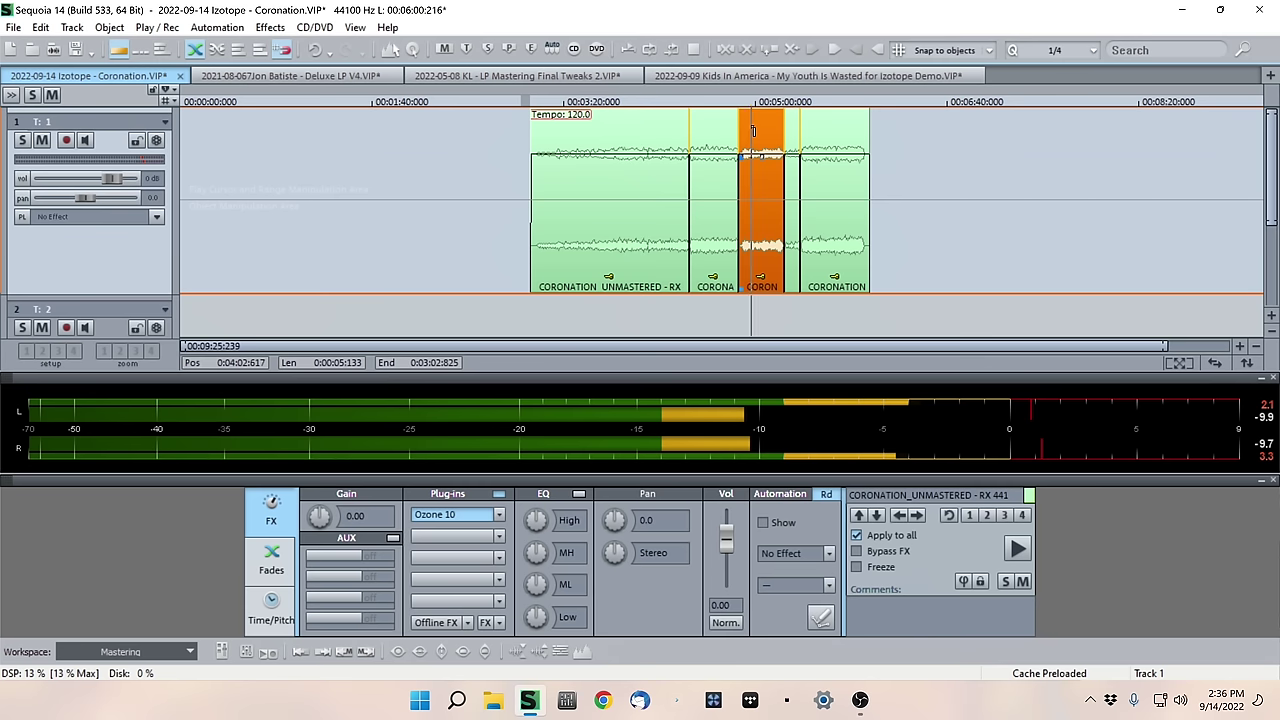
# - Copy the third section's effect settings to the first object through setup 1 and check its Ozone 10 Exciter from about 3:54
pyautogui.click(966, 515)
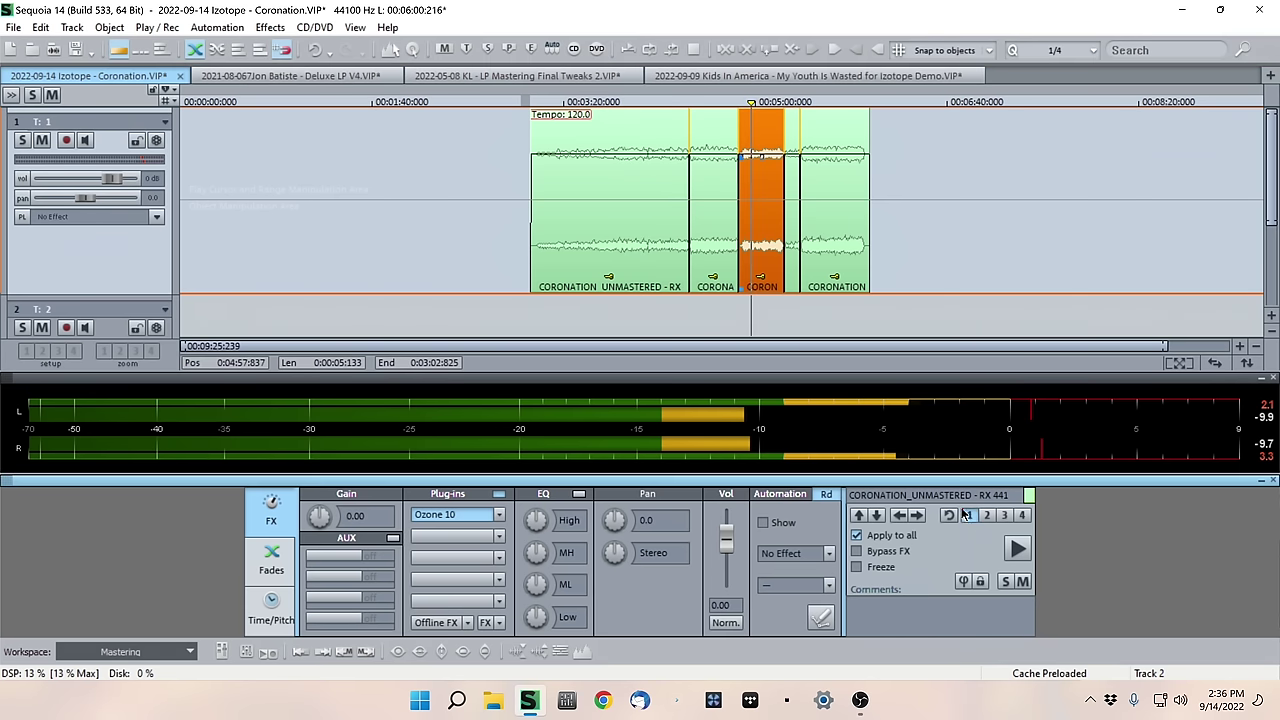
pyautogui.click(630, 273)
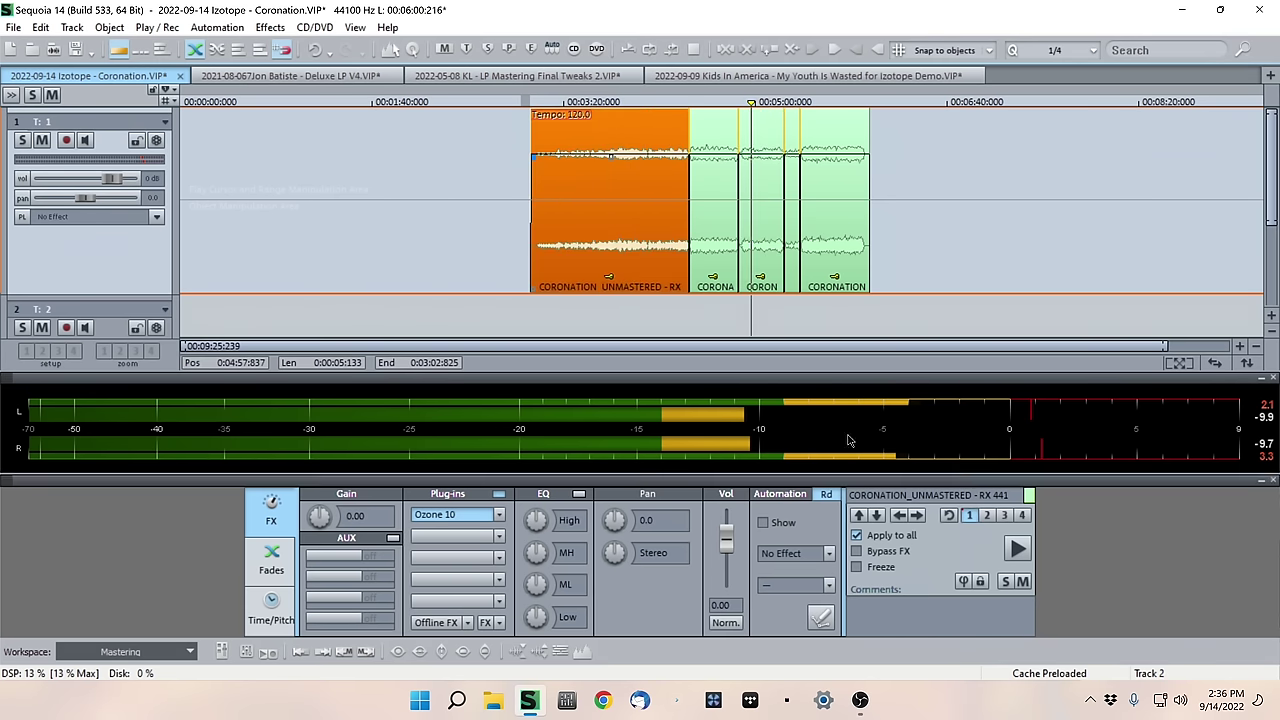
pyautogui.click(968, 515)
pyautogui.click(629, 315)
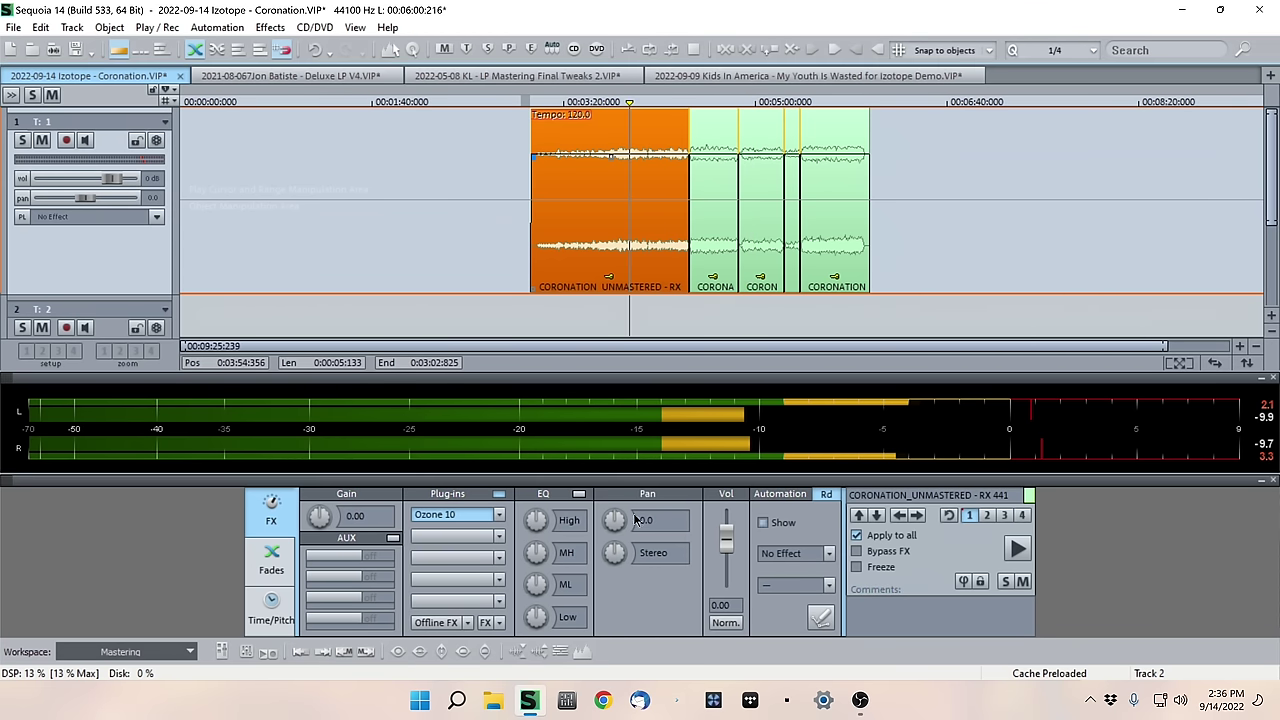
pyautogui.click(448, 514)
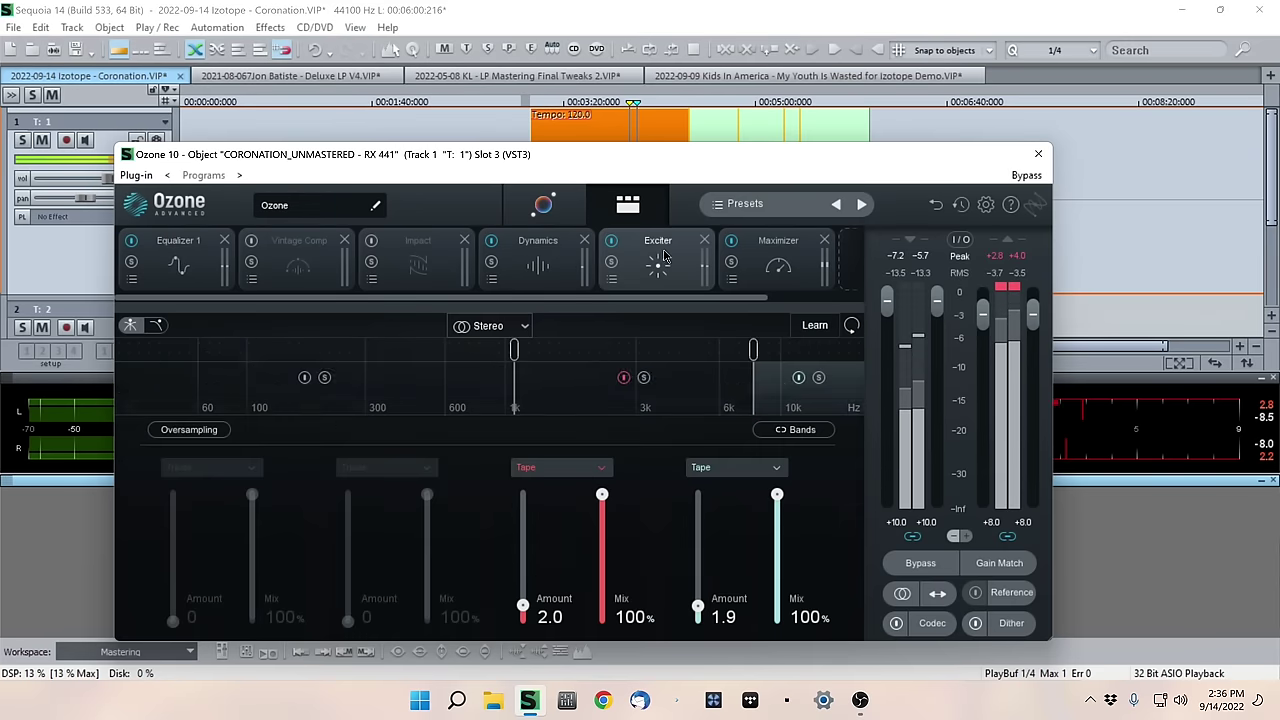